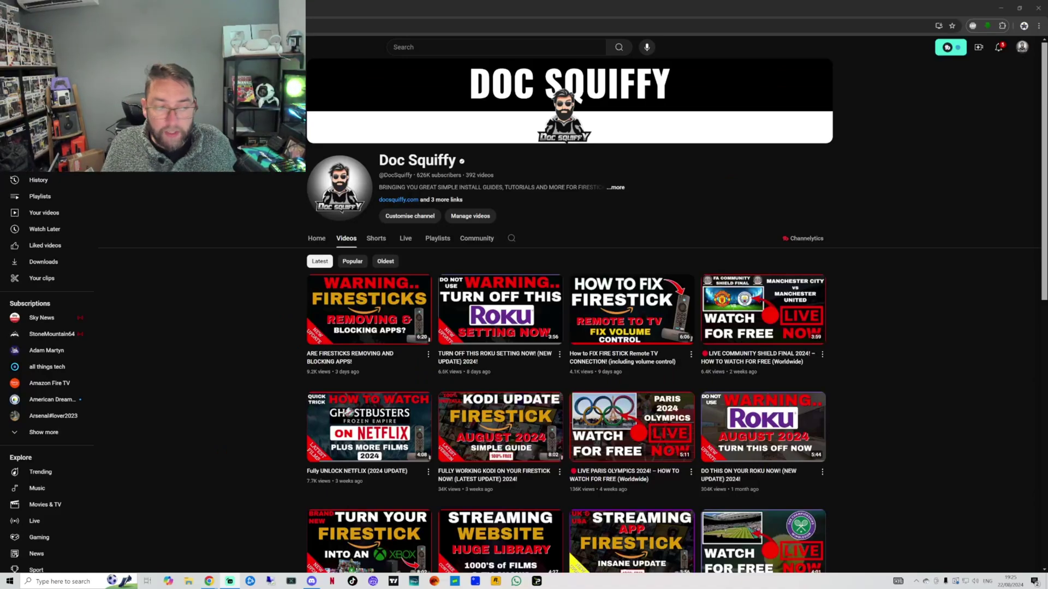
{"action": "scroll", "coordinate": [236, 258], "scroll_direction": "down", "scroll_amount": 5}
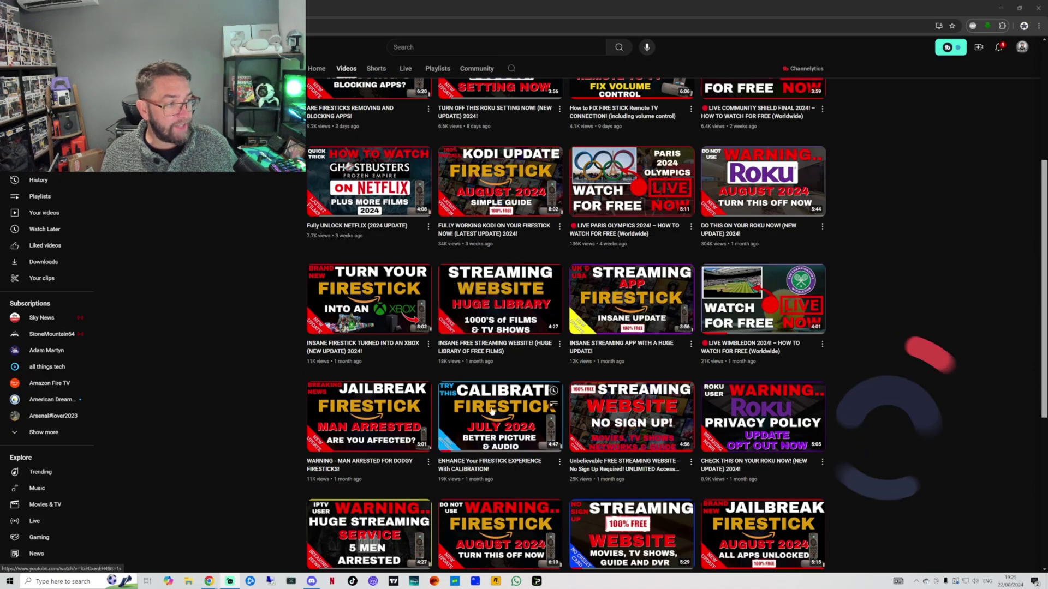
{"action": "scroll", "coordinate": [500, 400], "scroll_direction": "up", "scroll_amount": 5}
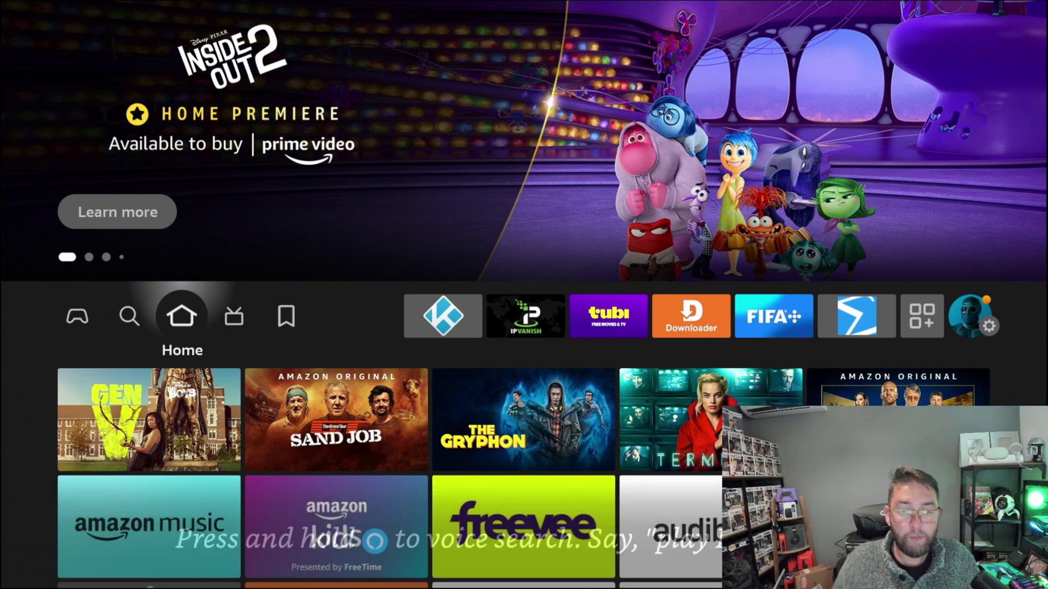
Open the on-screen search keyboard from the Find section of the Fire TV home screen.
{"action": "key", "text": "Right"}
{"action": "key", "text": "Right"}
{"action": "key", "text": "Right"}
{"action": "key", "text": "Right"}
{"action": "key", "text": "Left"}
{"action": "key", "text": "Left"}
{"action": "key", "text": "Left"}
{"action": "key", "text": "Left"}
{"action": "key", "text": "Left"}
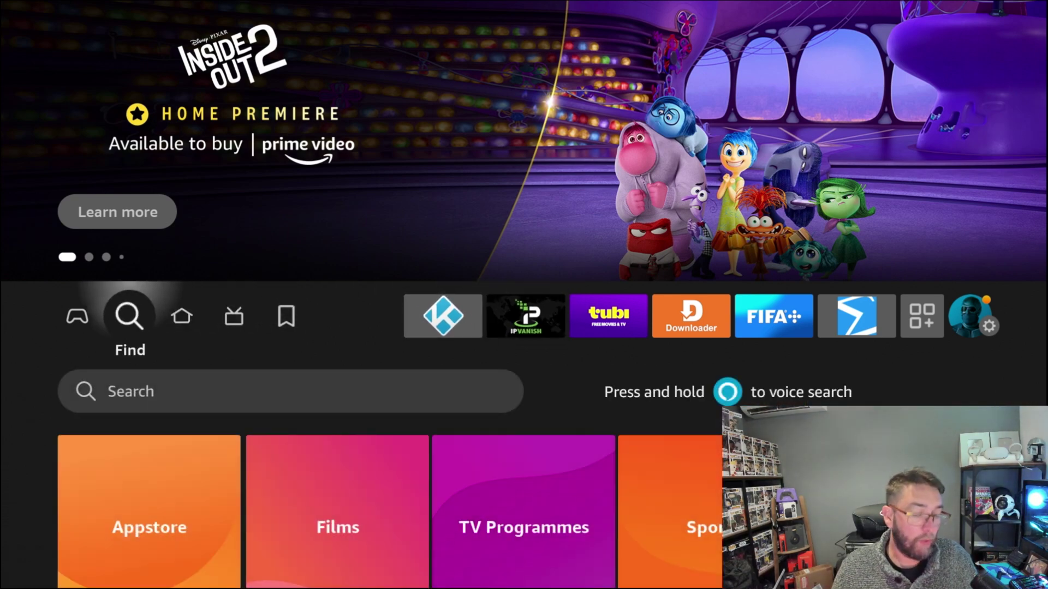
{"action": "key", "text": "Down"}
{"action": "key", "text": "Return"}
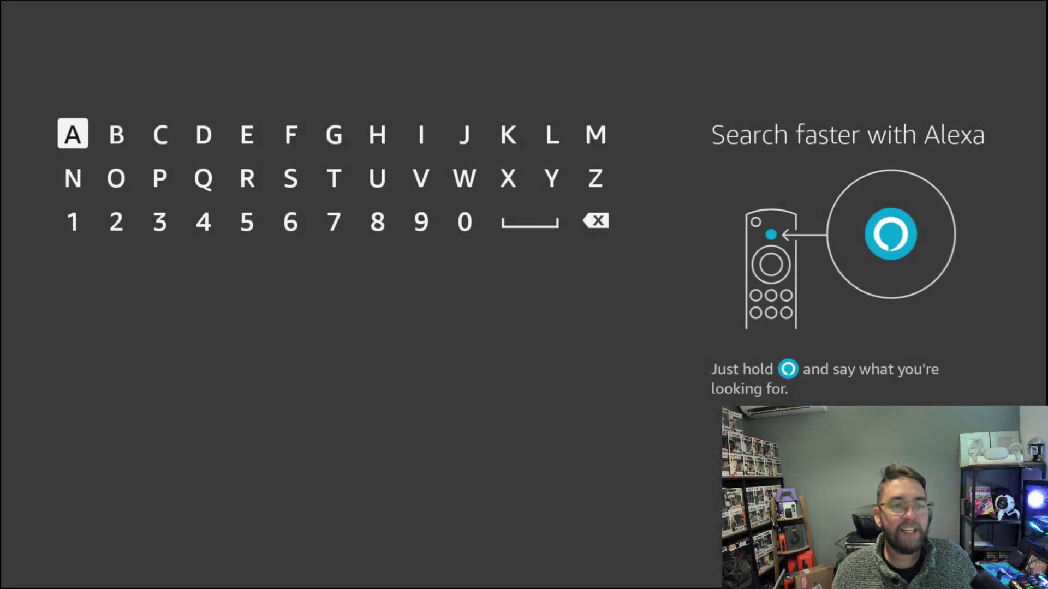
Enter "Do" as the beginning of the search term.
{"action": "key", "text": "Right"}
{"action": "key", "text": "Right"}
{"action": "key", "text": "Right"}
{"action": "key", "text": "Return"}
{"action": "key", "text": "Right"}
{"action": "key", "text": "Right"}
{"action": "key", "text": "Right"}
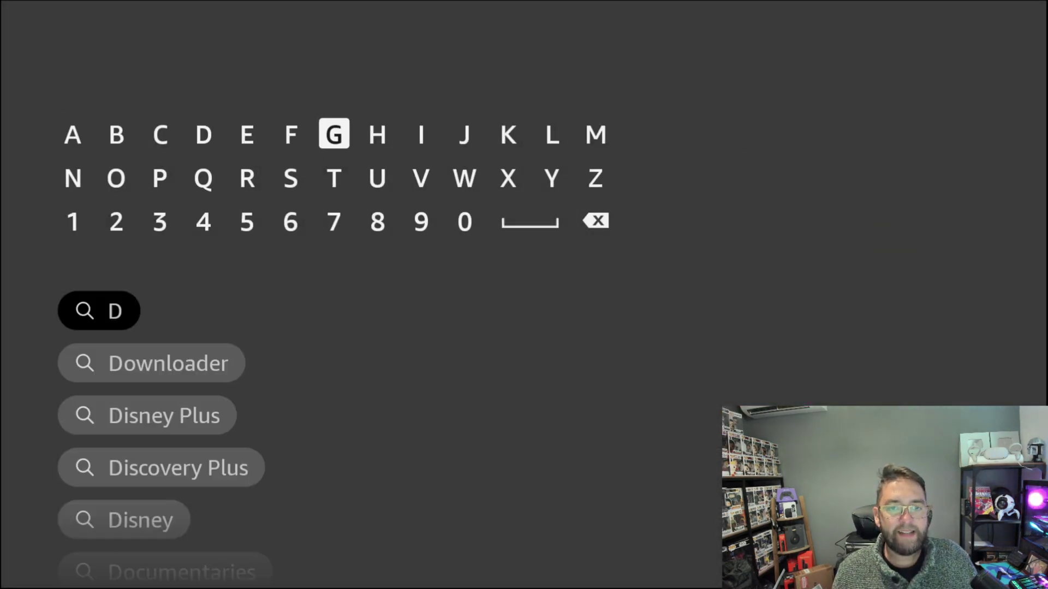
{"action": "key", "text": "Down"}
{"action": "key", "text": "Left"}
{"action": "key", "text": "Left"}
{"action": "key", "text": "Left"}
{"action": "key", "text": "Left"}
{"action": "key", "text": "Left"}
{"action": "key", "text": "Return"}
Add "wn" so the search term reads "Down".
{"action": "key", "text": "Right"}
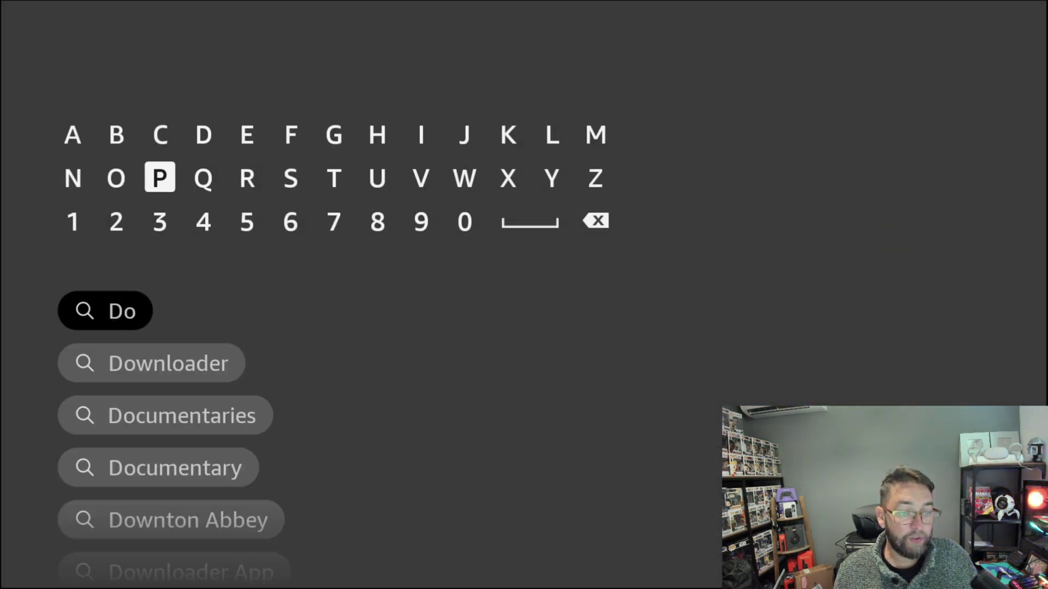
{"action": "key", "text": "Right"}
{"action": "key", "text": "Right"}
{"action": "key", "text": "Right"}
{"action": "key", "text": "Right"}
{"action": "key", "text": "Right"}
{"action": "key", "text": "Right"}
{"action": "key", "text": "Right"}
{"action": "key", "text": "Return"}
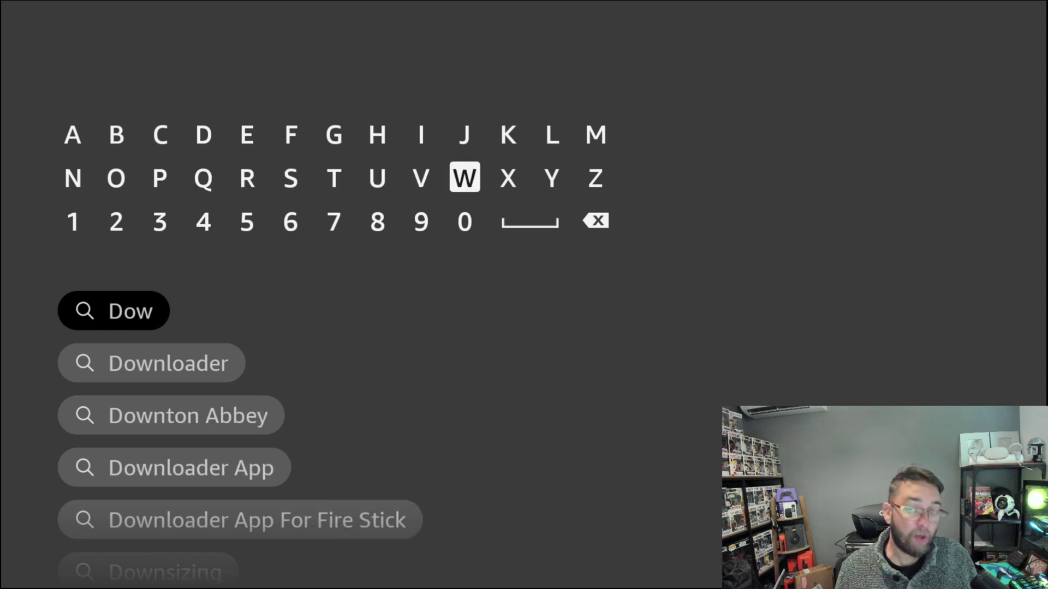
{"action": "key", "text": "Left"}
{"action": "key", "text": "Left"}
{"action": "key", "text": "Left"}
{"action": "key", "text": "Left"}
{"action": "key", "text": "Left"}
{"action": "key", "text": "Left"}
{"action": "key", "text": "Left"}
{"action": "key", "text": "Left"}
{"action": "key", "text": "Left"}
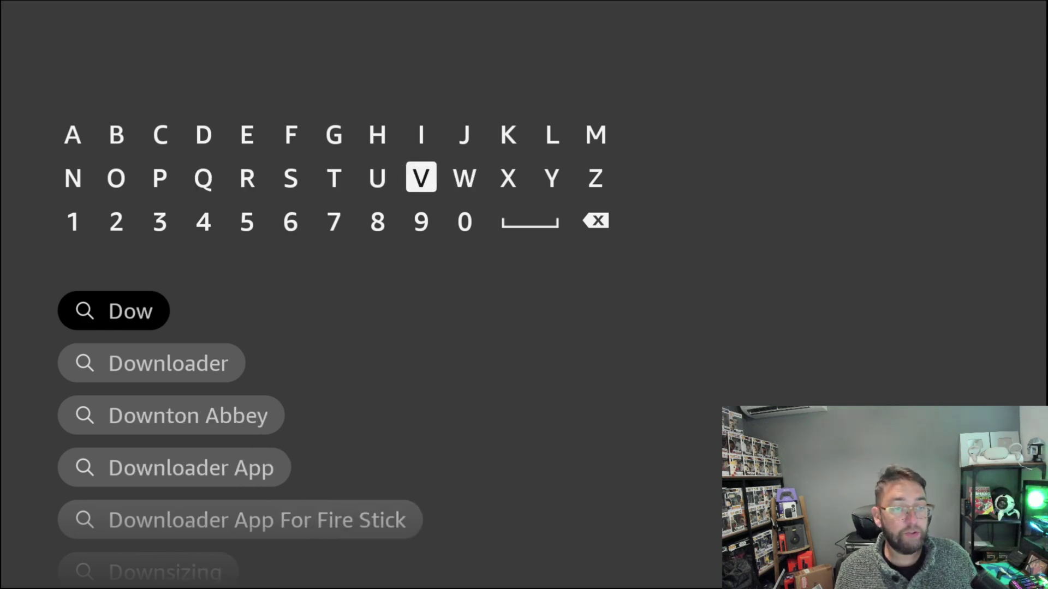
{"action": "key", "text": "Return"}
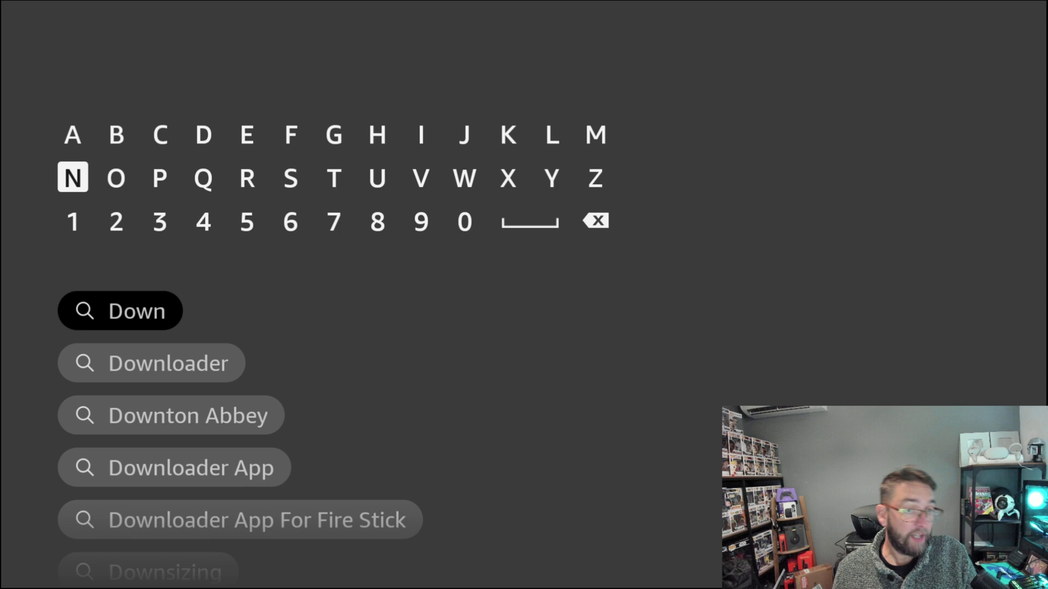
Run the suggested search for "Downloader".
{"action": "key", "text": "Down"}
{"action": "key", "text": "Down"}
{"action": "key", "text": "Down"}
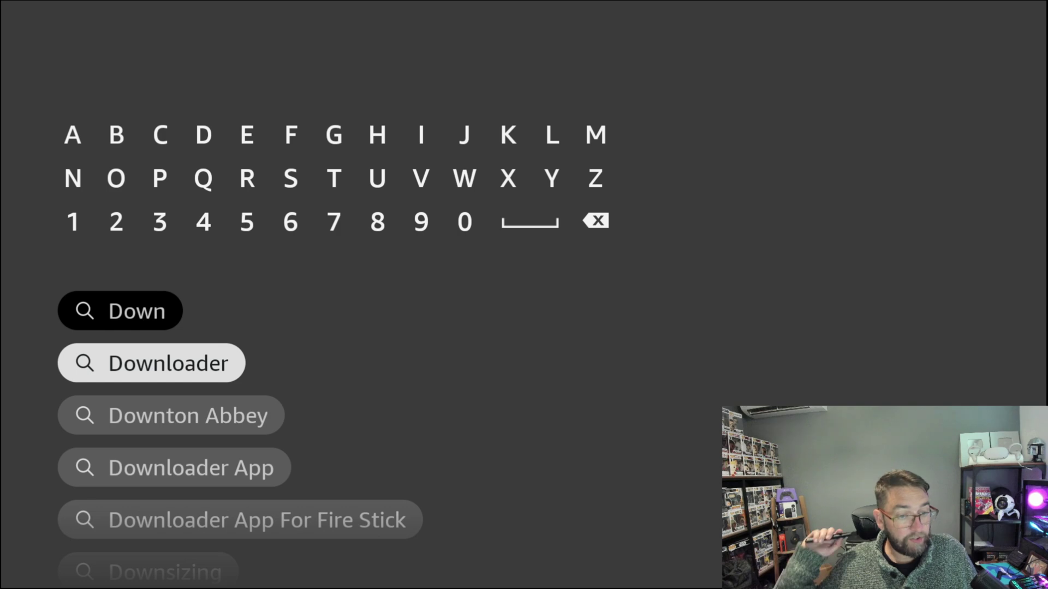
{"action": "key", "text": "Return"}
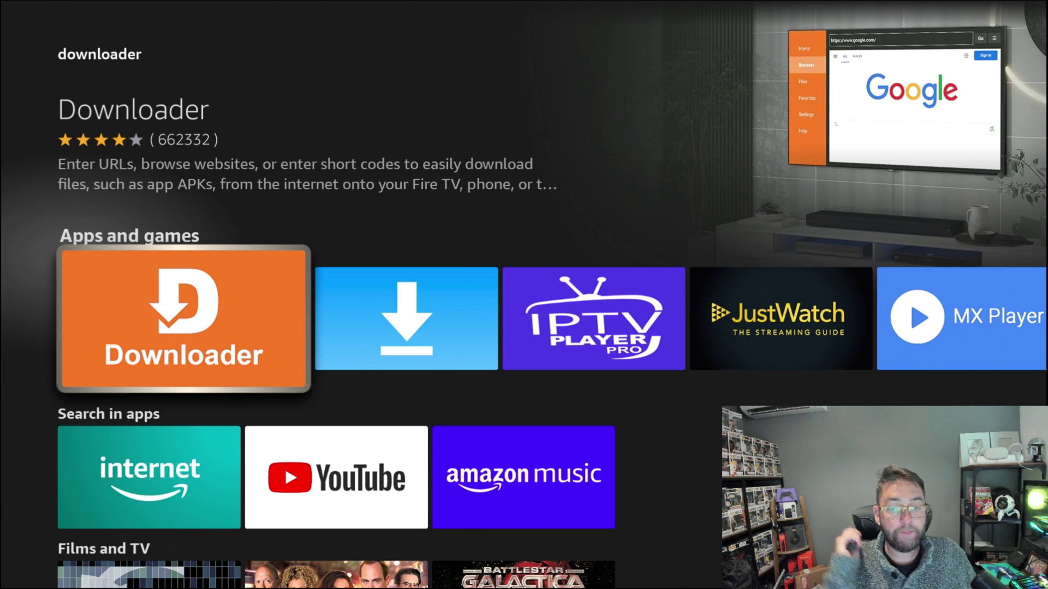
Return to the Fire TV home screen and go to its settings section.
{"action": "key", "text": "Home"}
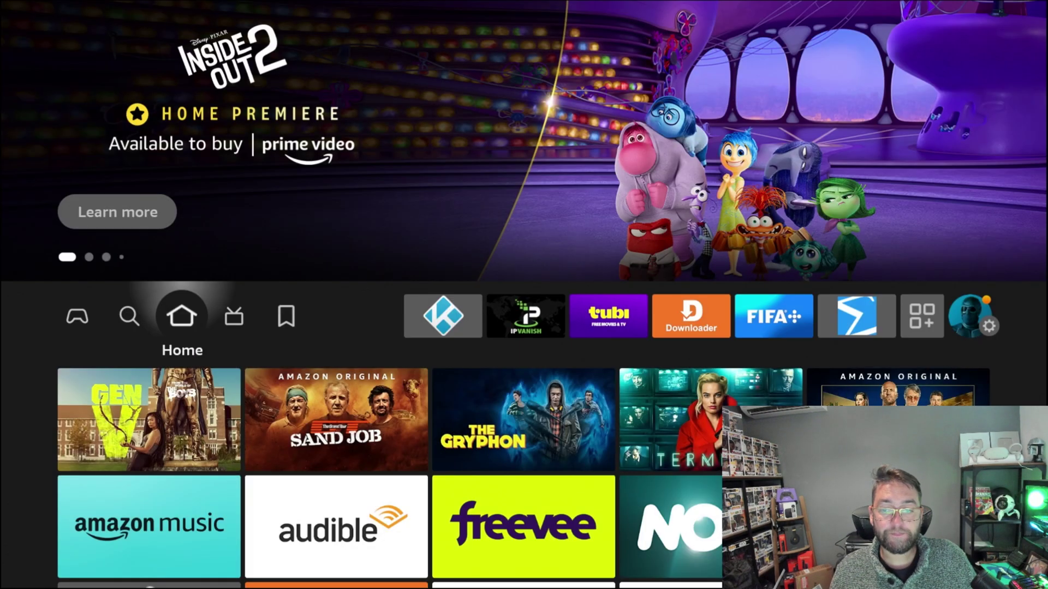
{"action": "key", "text": "Right"}
{"action": "key", "text": "Right"}
{"action": "key", "text": "Right"}
{"action": "key", "text": "Right"}
{"action": "key", "text": "Right"}
{"action": "key", "text": "Right"}
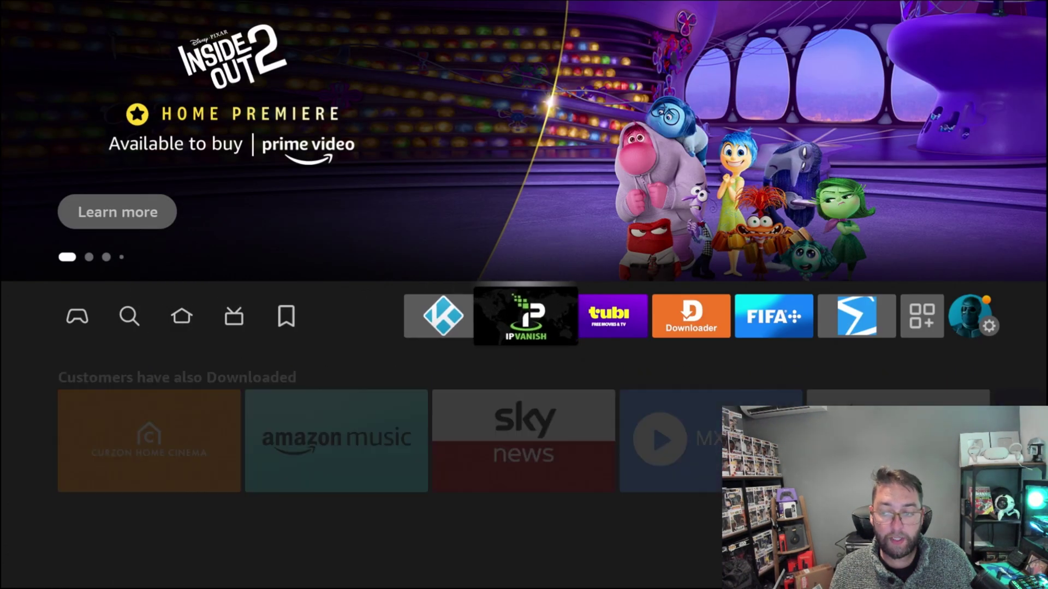
{"action": "key", "text": "Right"}
{"action": "key", "text": "Right"}
{"action": "key", "text": "Right"}
{"action": "key", "text": "Right"}
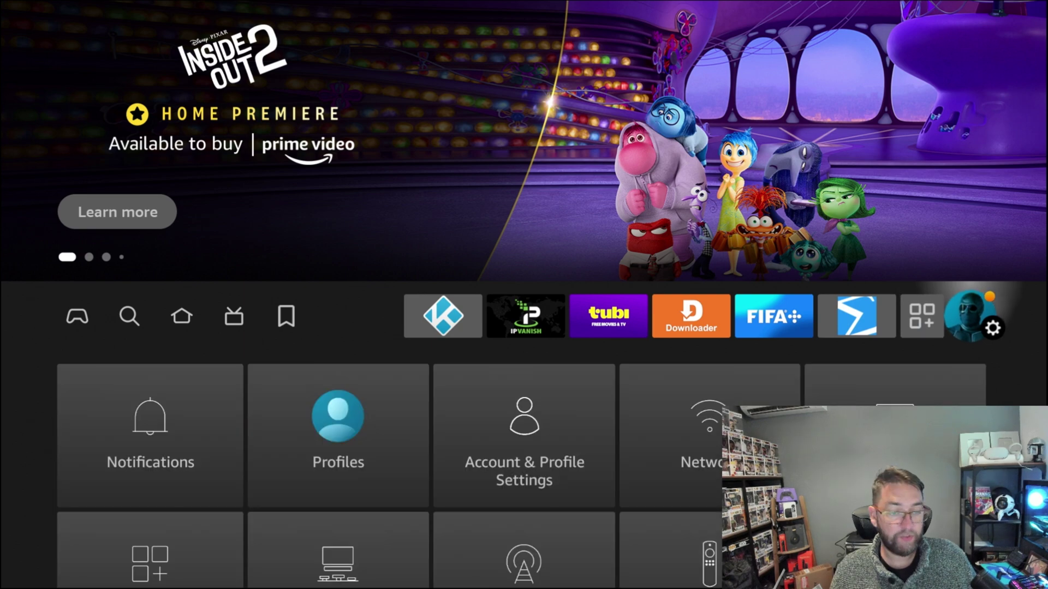
Open the My Fire TV settings.
{"action": "key", "text": "Down"}
{"action": "key", "text": "Down"}
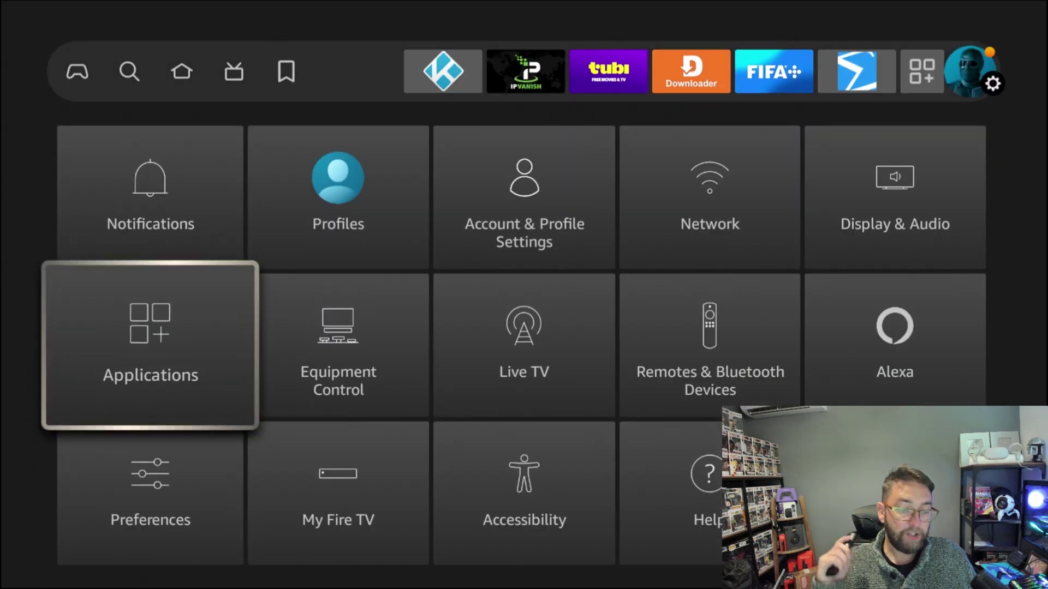
{"action": "key", "text": "Down"}
{"action": "key", "text": "Right"}
{"action": "key", "text": "Return"}
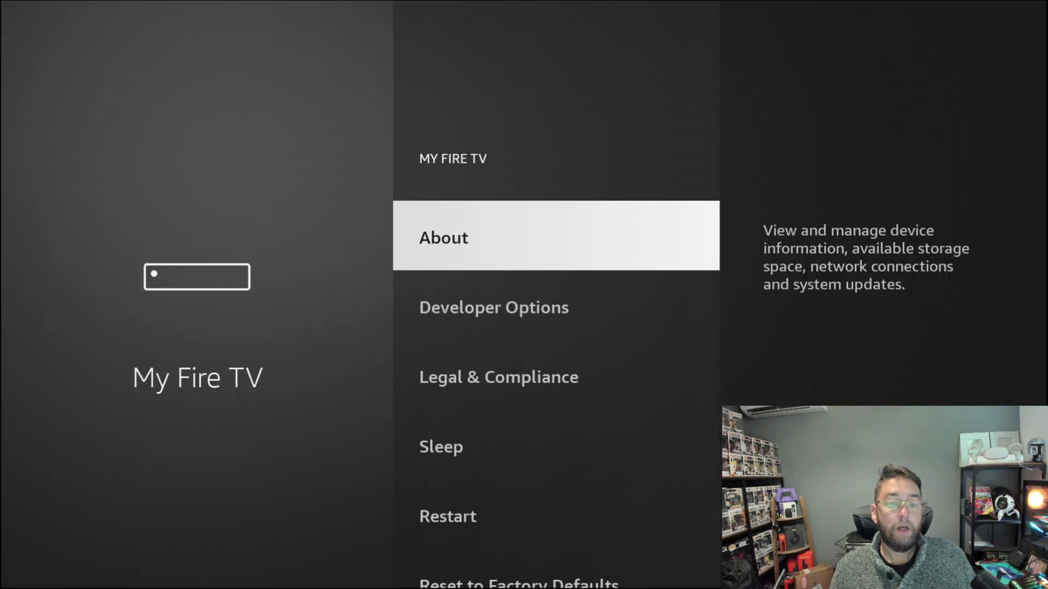
Open the About page and select the Fire TV Stick 4K Max entry repeatedly to unlock developer mode.
{"action": "key", "text": "Down"}
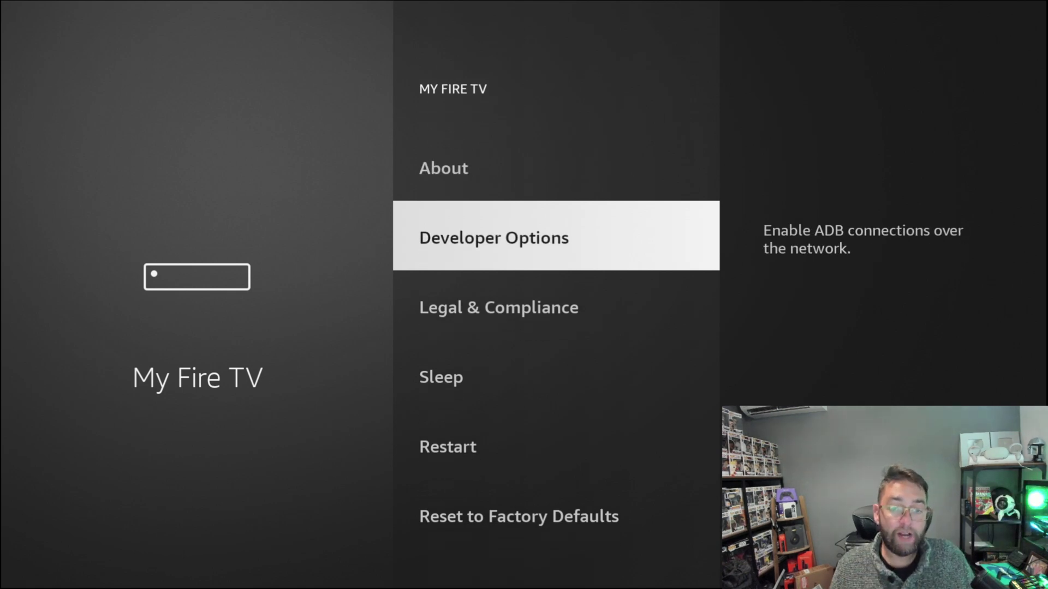
{"action": "key", "text": "Up"}
{"action": "key", "text": "Return"}
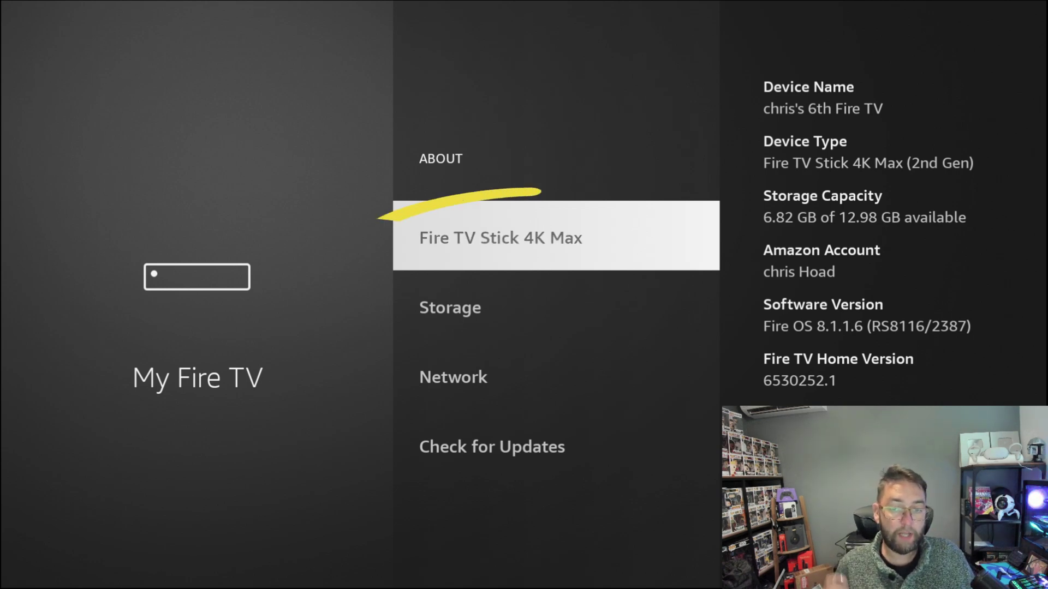
{"action": "key", "text": "Return"}
{"action": "key", "text": "Return"}
{"action": "key", "text": "Return"}
{"action": "key", "text": "Return"}
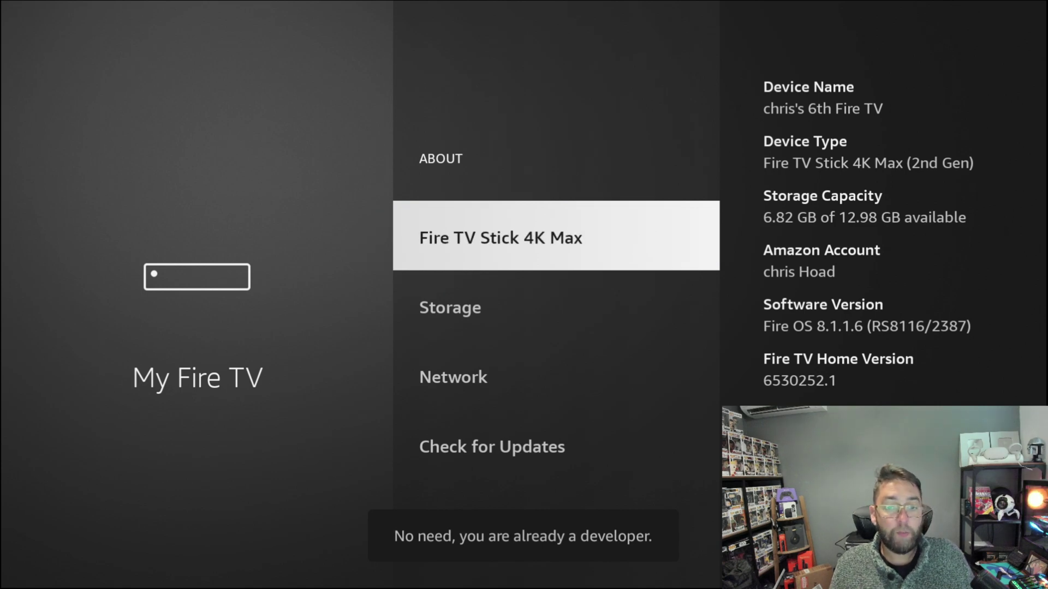
Leave the About page, open Install unknown apps in Developer Options and go through the listed apps.
{"action": "key", "text": "Escape"}
{"action": "key", "text": "Down"}
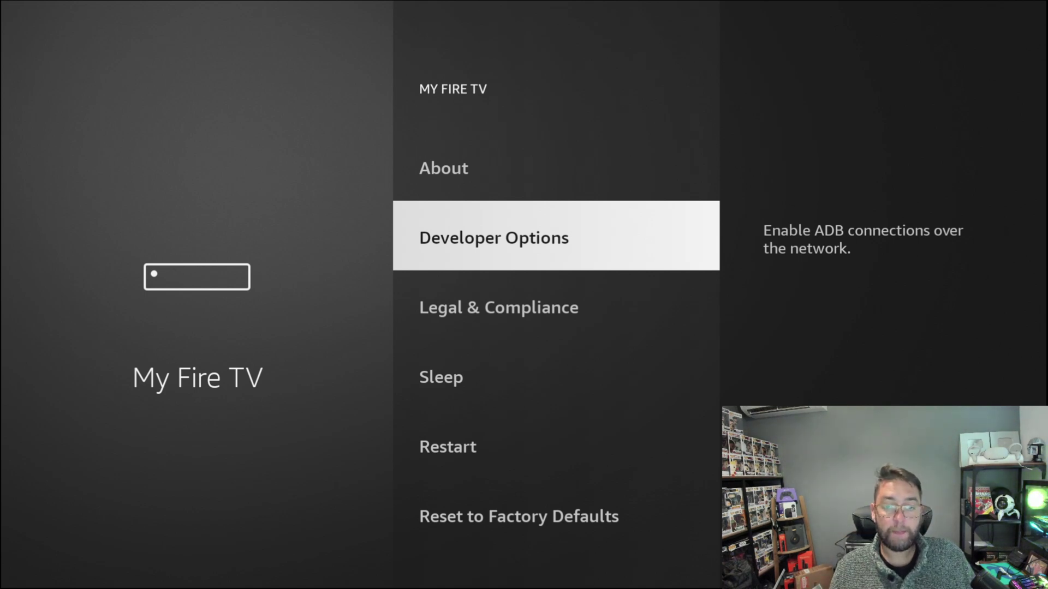
{"action": "key", "text": "Return"}
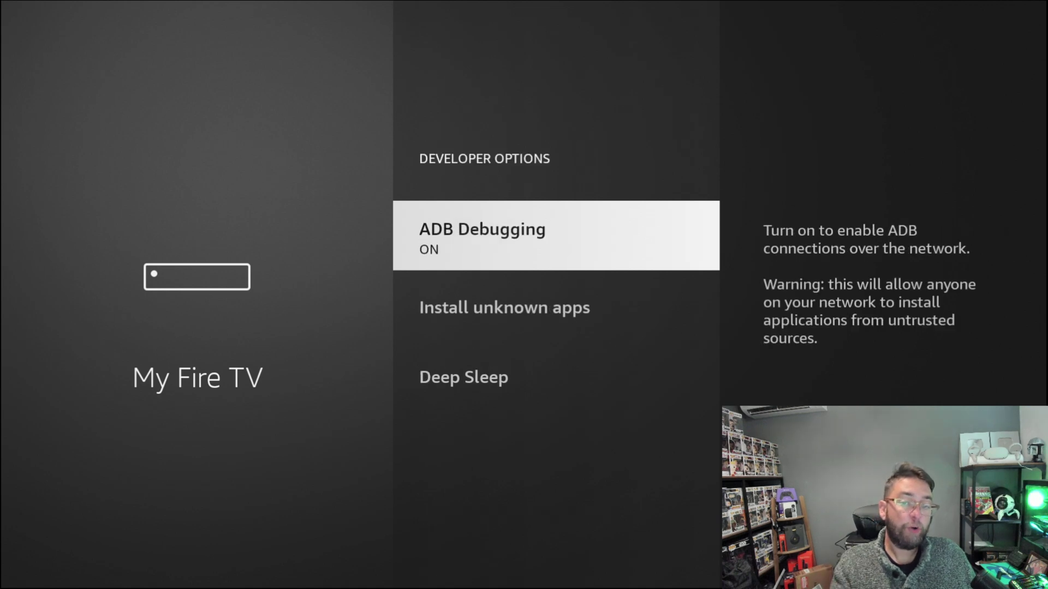
{"action": "key", "text": "Down"}
{"action": "key", "text": "Return"}
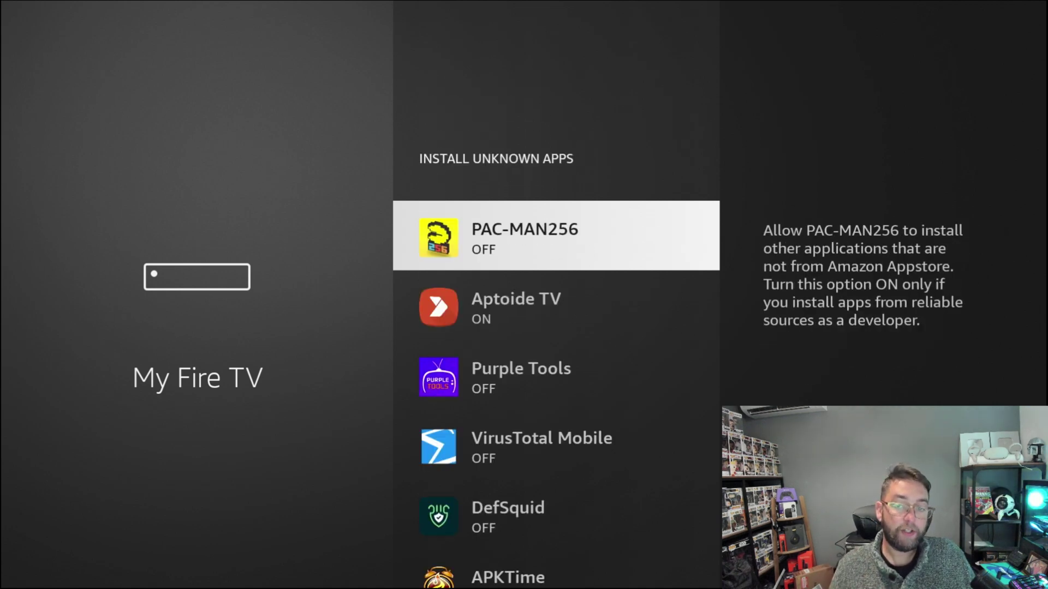
{"action": "key", "text": "Down"}
{"action": "key", "text": "Down"}
{"action": "key", "text": "Down"}
{"action": "key", "text": "Down"}
{"action": "key", "text": "Down"}
{"action": "key", "text": "Down"}
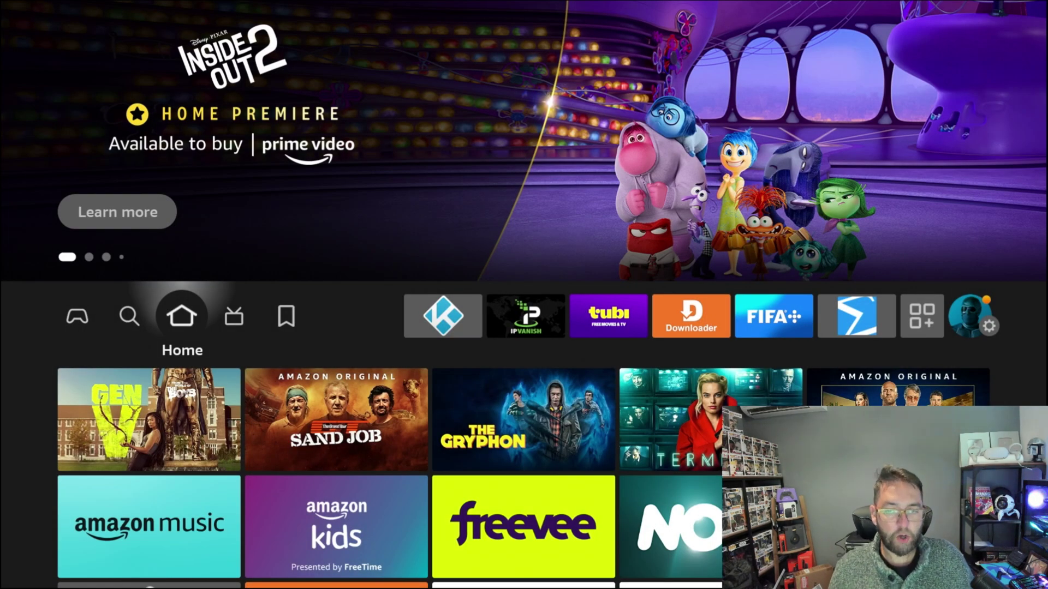
Open the full My Apps list from the home screen's apps section.
{"action": "key", "text": "Right"}
{"action": "key", "text": "Right"}
{"action": "key", "text": "Right"}
{"action": "key", "text": "Right"}
{"action": "key", "text": "Right"}
{"action": "key", "text": "Right"}
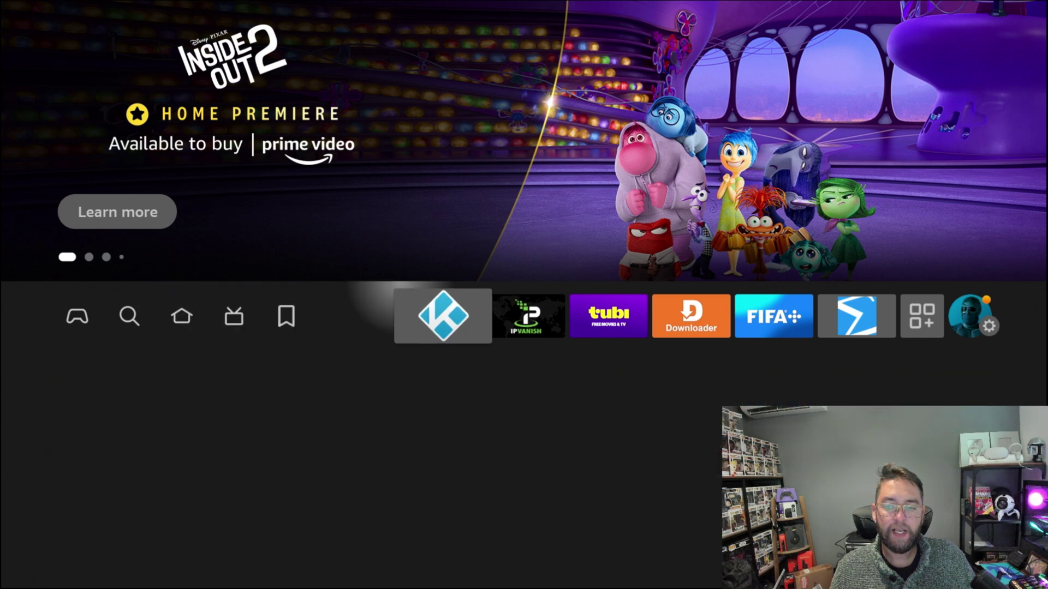
{"action": "key", "text": "Right"}
{"action": "key", "text": "Right"}
{"action": "key", "text": "Right"}
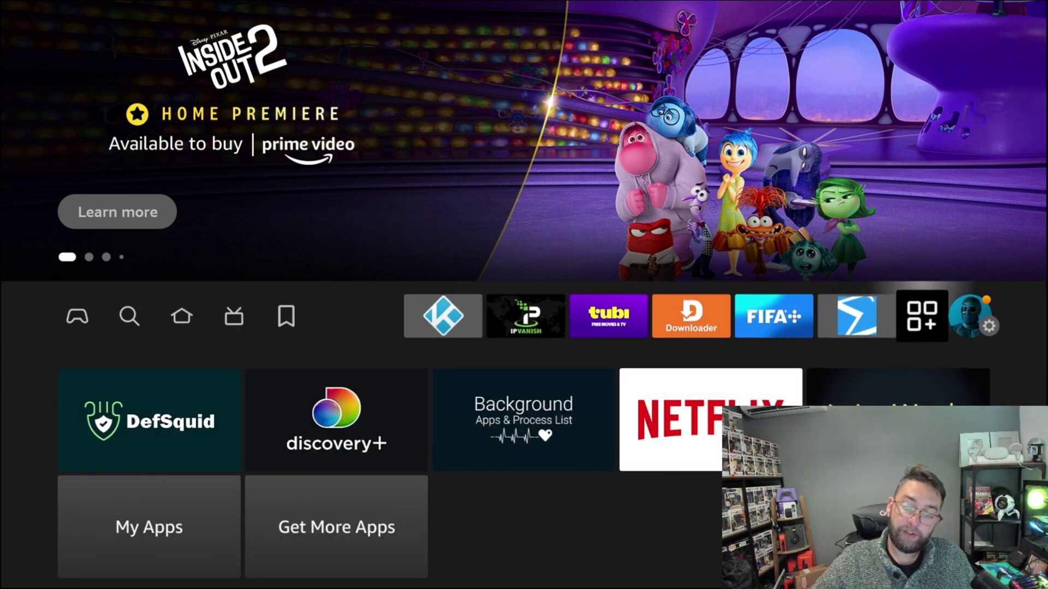
{"action": "key", "text": "Down"}
{"action": "key", "text": "Down"}
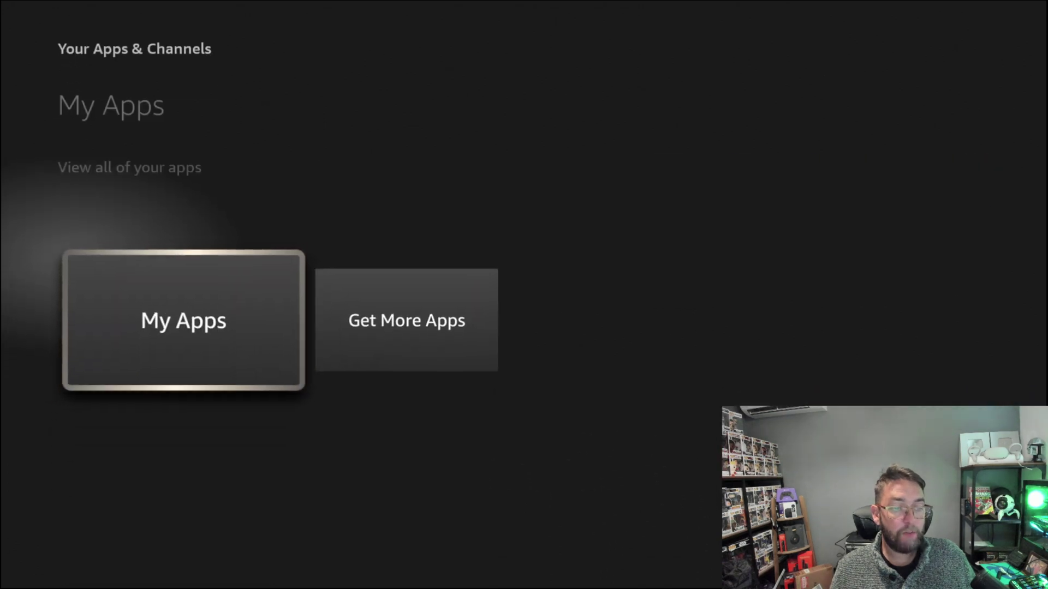
{"action": "key", "text": "Return"}
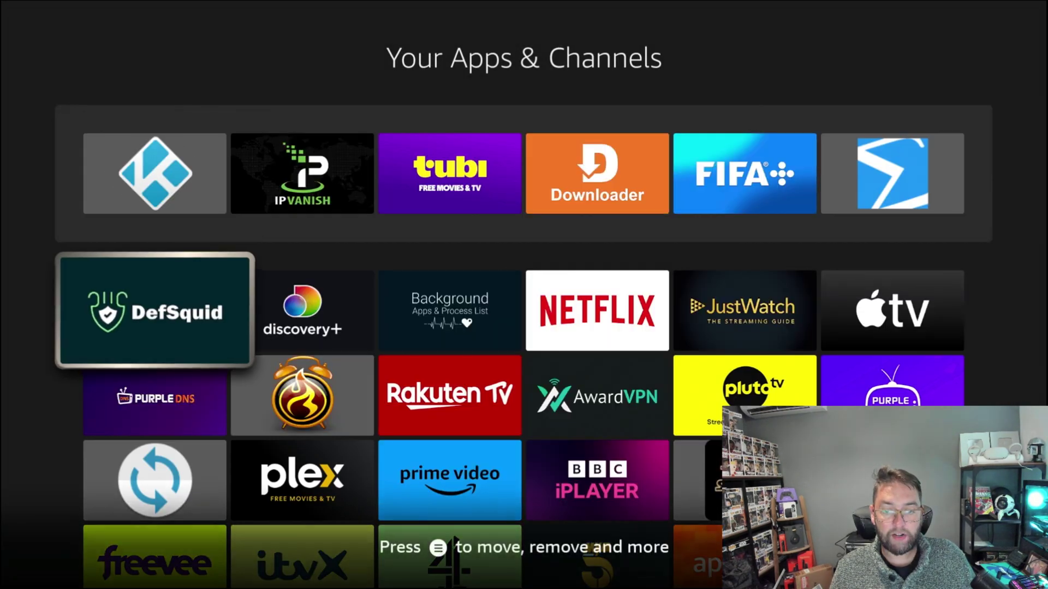
Launch the Downloader app from Your Apps & Channels.
{"action": "key", "text": "Right"}
{"action": "key", "text": "Right"}
{"action": "key", "text": "Right"}
{"action": "key", "text": "Up"}
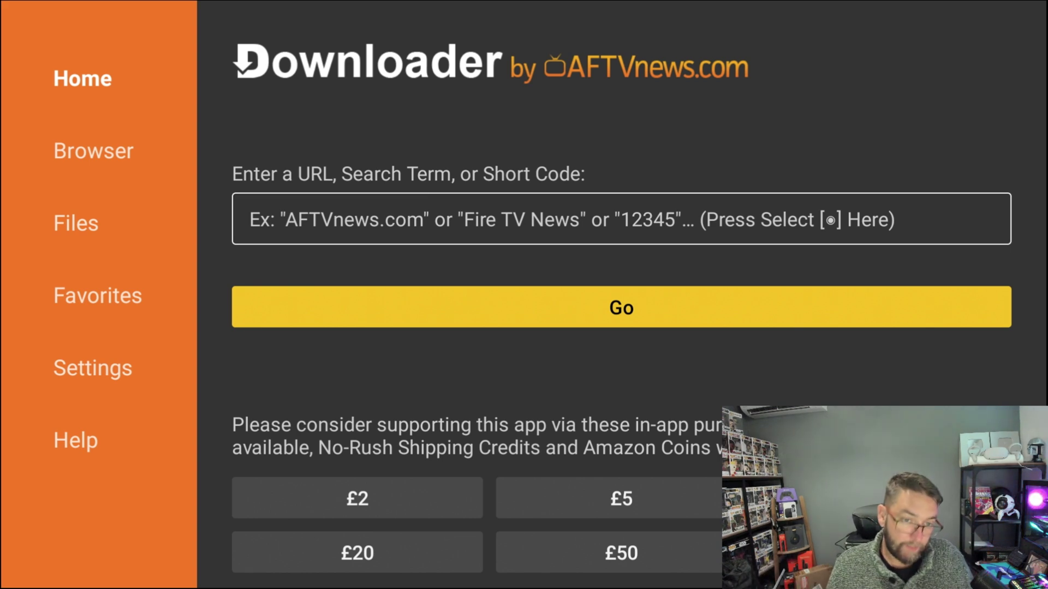
Open Downloader's URL or short code field for entry and enter 7 as the code's first digit.
{"action": "key", "text": "Down"}
{"action": "key", "text": "Up"}
{"action": "key", "text": "Up"}
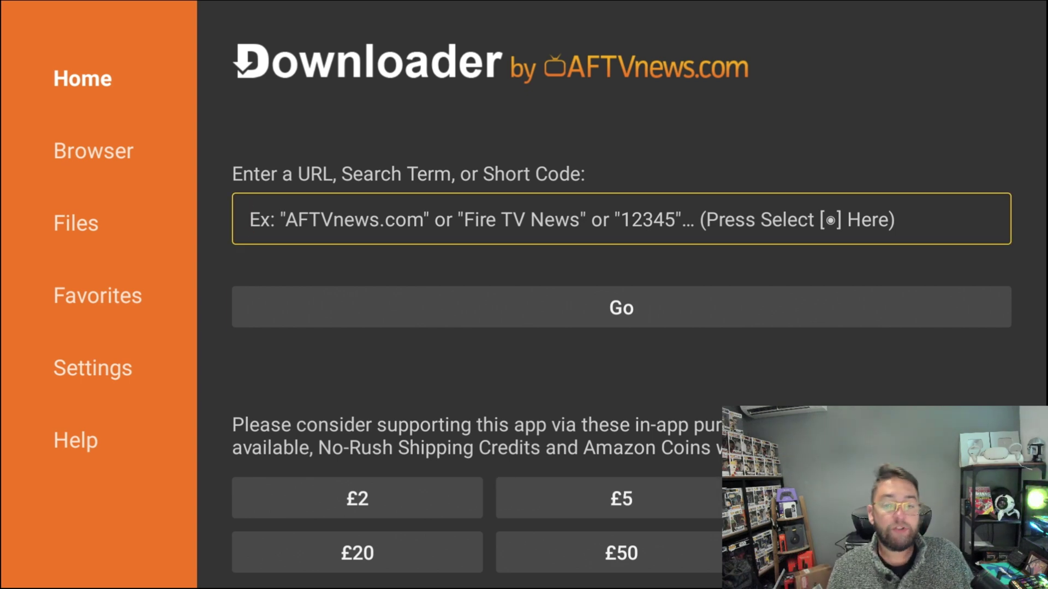
{"action": "key", "text": "Return"}
{"action": "key", "text": "Right"}
{"action": "key", "text": "Right"}
{"action": "key", "text": "Right"}
{"action": "key", "text": "Right"}
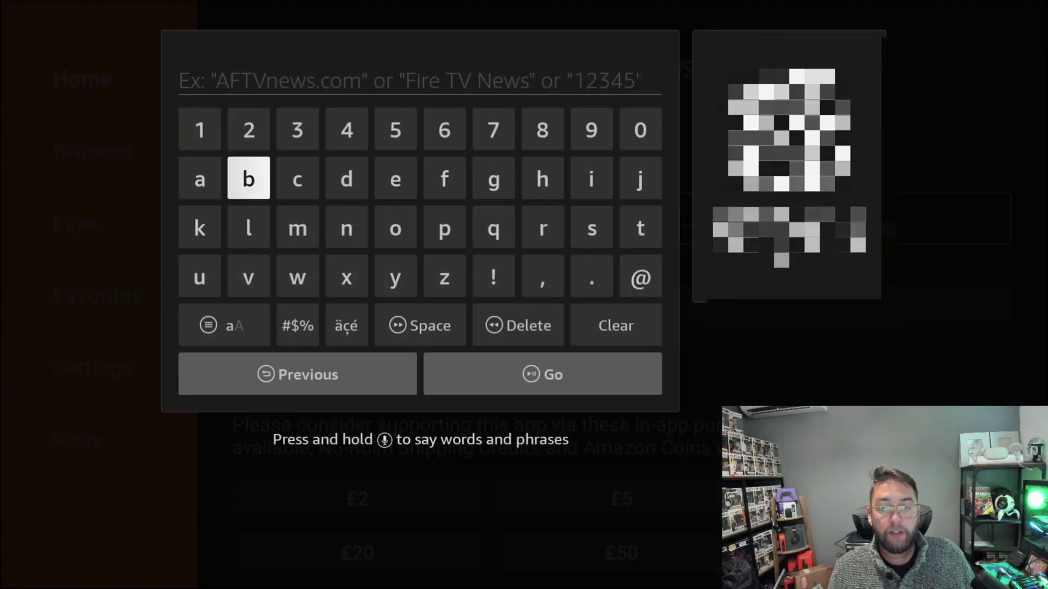
{"action": "key", "text": "Right"}
{"action": "key", "text": "Right"}
{"action": "key", "text": "Up"}
{"action": "key", "text": "Return"}
Add the digits 5, 7 and 2 so the short code reads 7572.
{"action": "key", "text": "Left"}
{"action": "key", "text": "Left"}
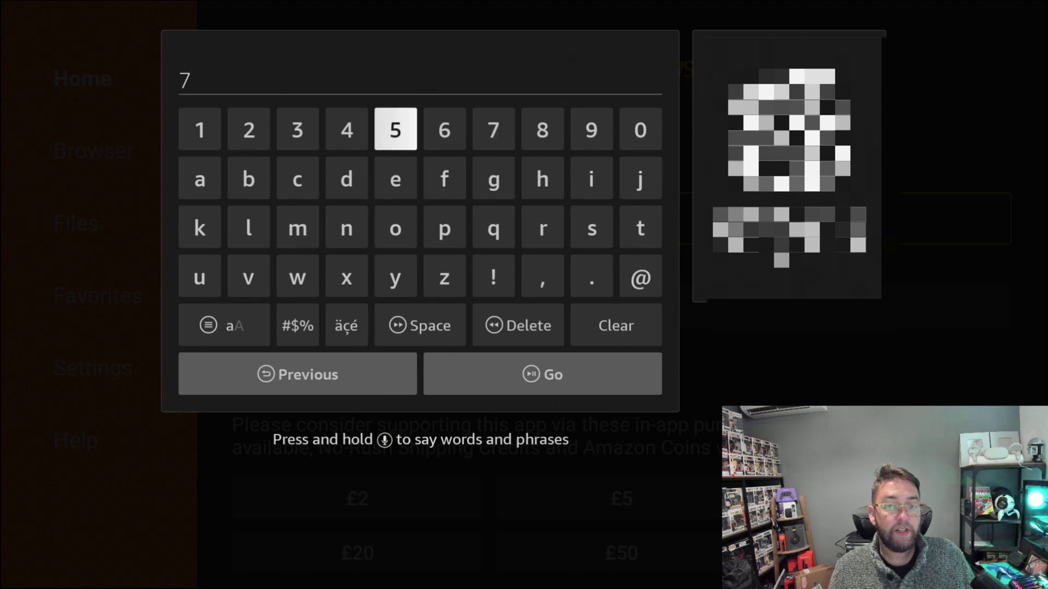
{"action": "key", "text": "Return"}
{"action": "key", "text": "Right"}
{"action": "key", "text": "Right"}
{"action": "key", "text": "Return"}
{"action": "key", "text": "Left"}
{"action": "key", "text": "Left"}
{"action": "key", "text": "Left"}
{"action": "key", "text": "Left"}
{"action": "key", "text": "Left"}
{"action": "key", "text": "Return"}
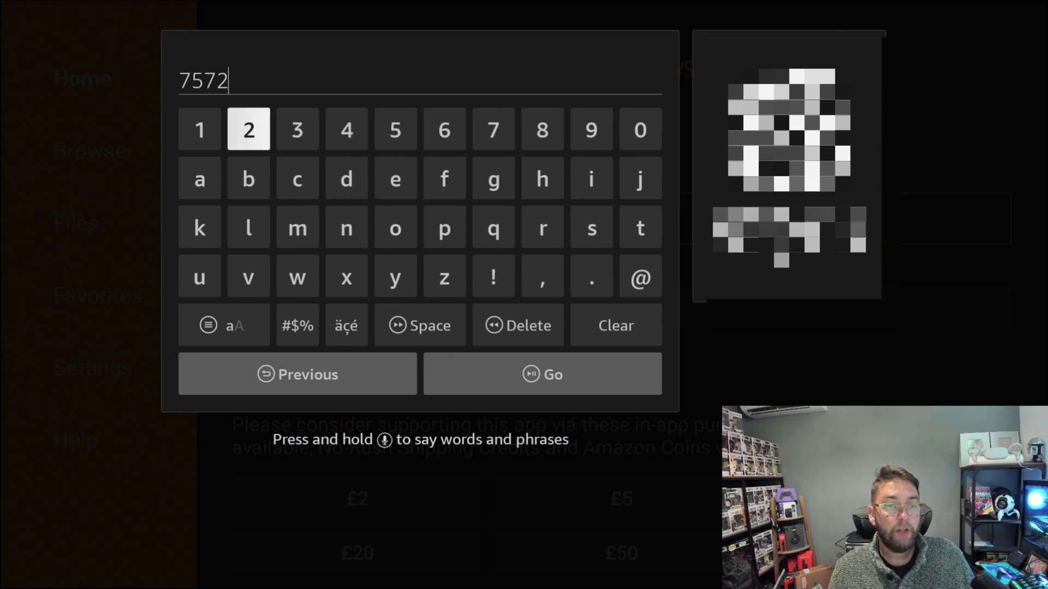
Add the last digit 6 and submit the short code 75726 to load its website.
{"action": "key", "text": "Right"}
{"action": "key", "text": "Right"}
{"action": "key", "text": "Right"}
{"action": "key", "text": "Right"}
{"action": "key", "text": "Return"}
{"action": "key", "text": "Down"}
{"action": "key", "text": "Down"}
{"action": "key", "text": "Down"}
{"action": "key", "text": "Down"}
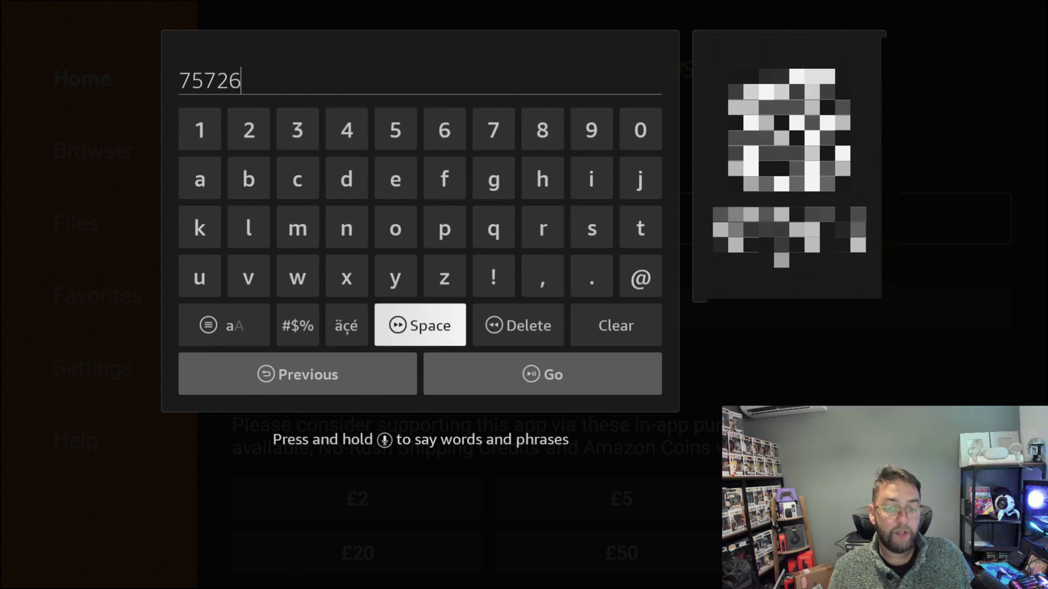
{"action": "key", "text": "Down"}
{"action": "key", "text": "Right"}
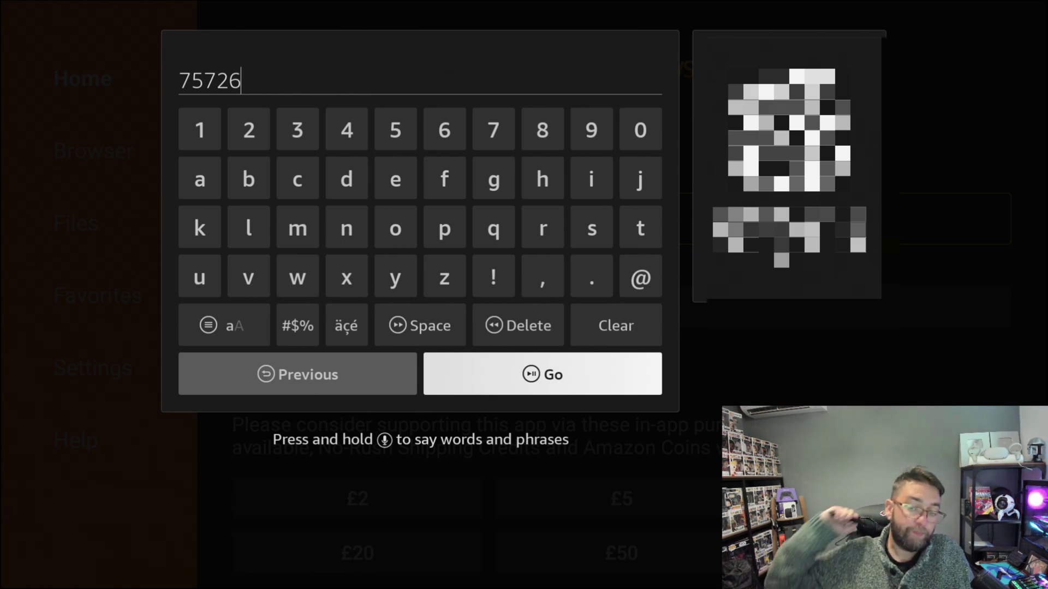
{"action": "key", "text": "Return"}
{"action": "key", "text": "Return"}
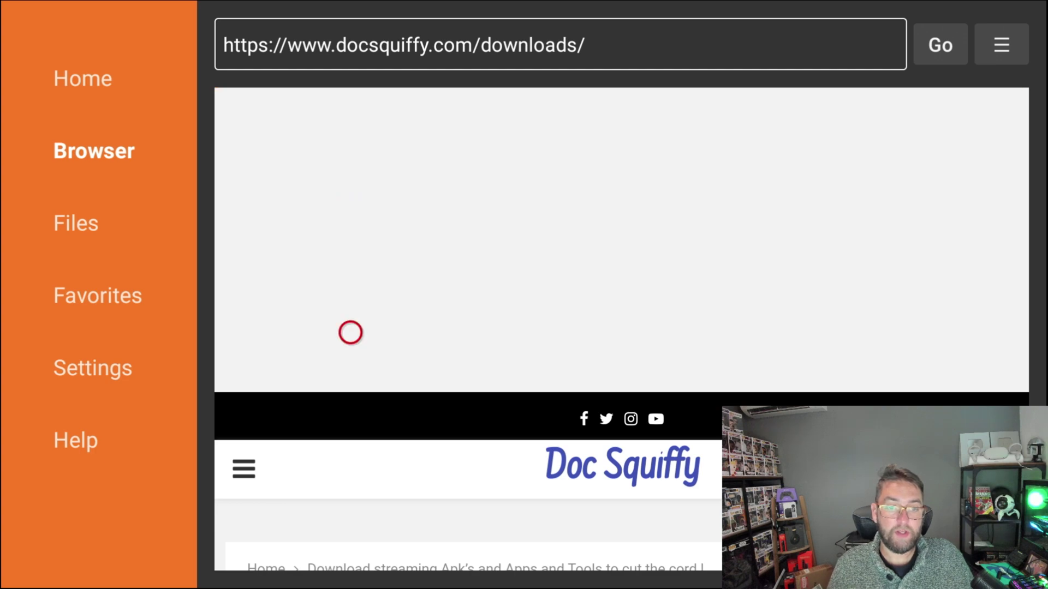
Open the KODI 21.1 Android 32 bit download page for Amazon Firestick under New updates, dismissing the ad that interrupts it.
{"action": "scroll", "coordinate": [351, 548], "scroll_direction": "down", "scroll_amount": 5}
{"action": "scroll", "coordinate": [350, 548], "scroll_direction": "down", "scroll_amount": 10}
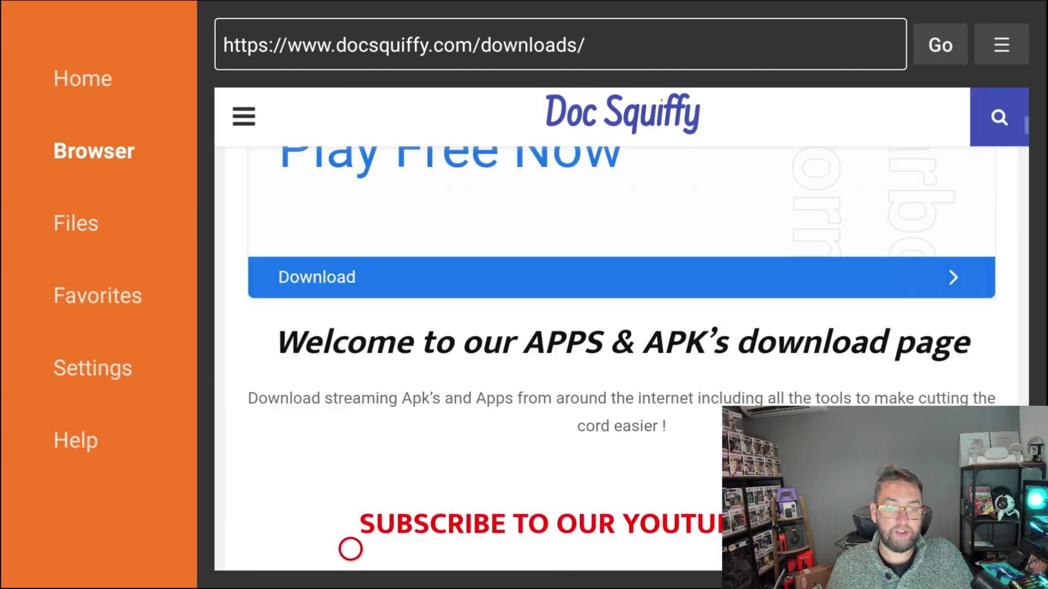
{"action": "scroll", "coordinate": [350, 548], "scroll_direction": "down", "scroll_amount": 3}
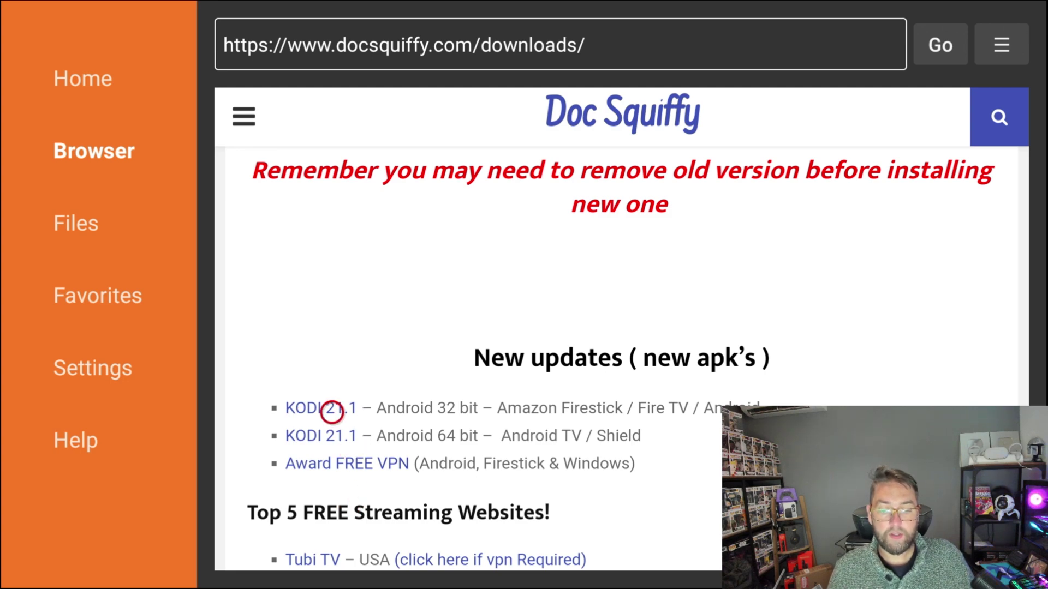
{"action": "scroll", "coordinate": [332, 547], "scroll_direction": "down", "scroll_amount": 9}
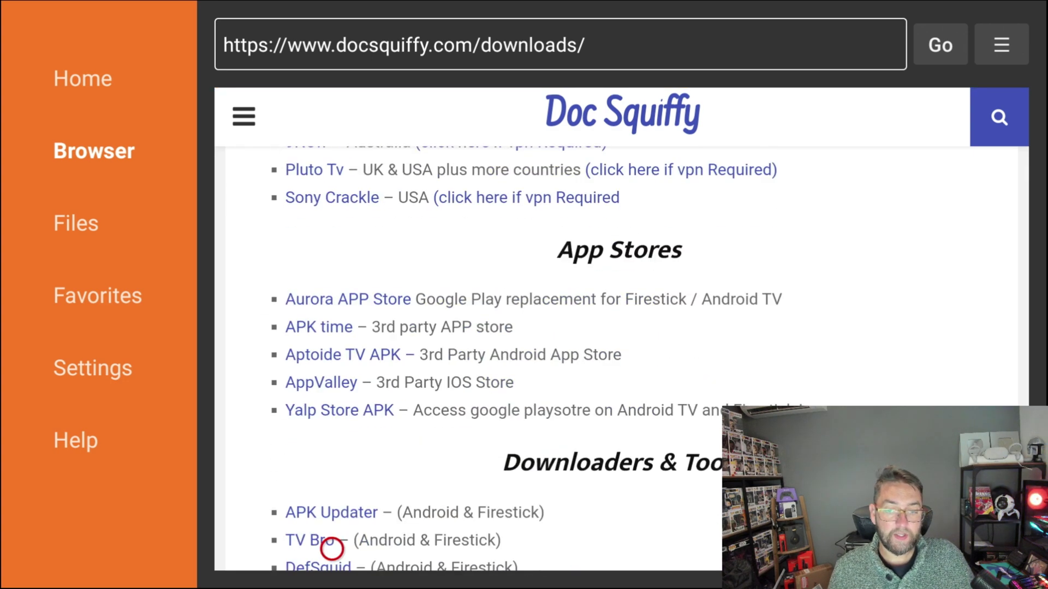
{"action": "scroll", "coordinate": [332, 548], "scroll_direction": "down", "scroll_amount": 11}
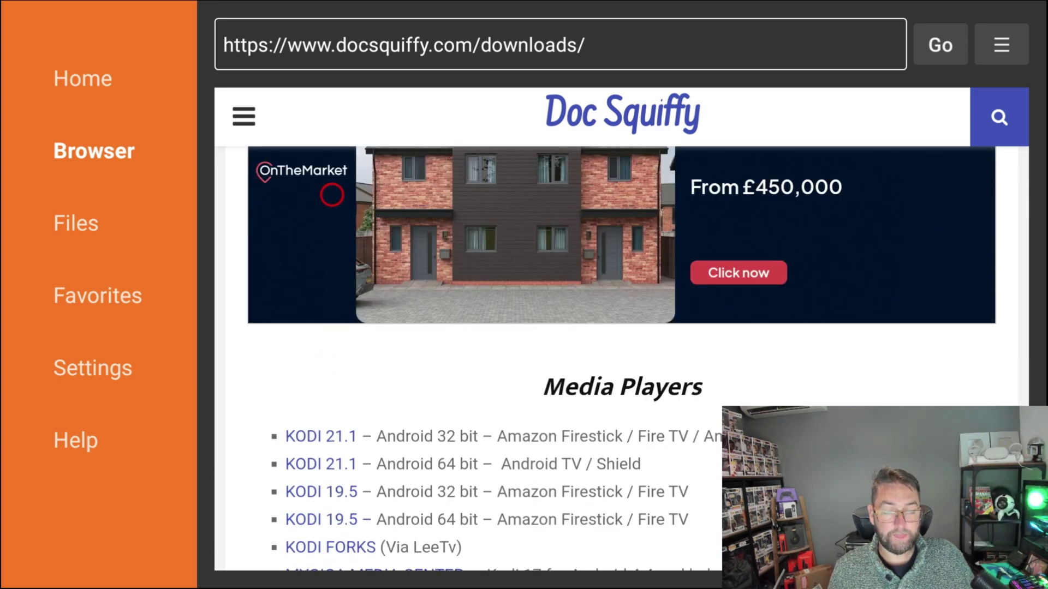
{"action": "scroll", "coordinate": [332, 109], "scroll_direction": "up", "scroll_amount": 18}
{"action": "scroll", "coordinate": [332, 109], "scroll_direction": "up", "scroll_amount": 3}
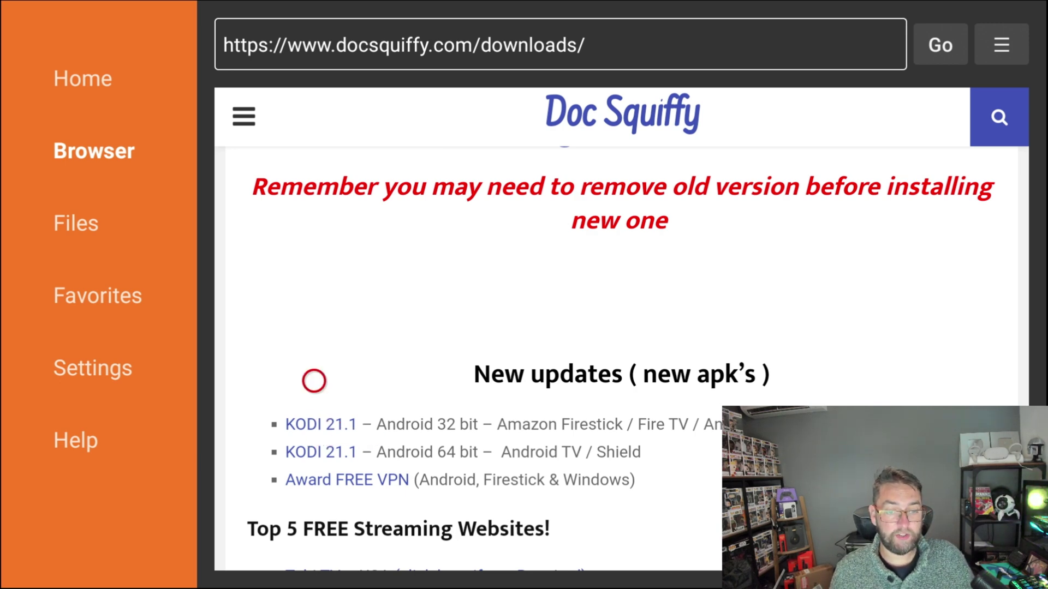
{"action": "left_click", "coordinate": [314, 417]}
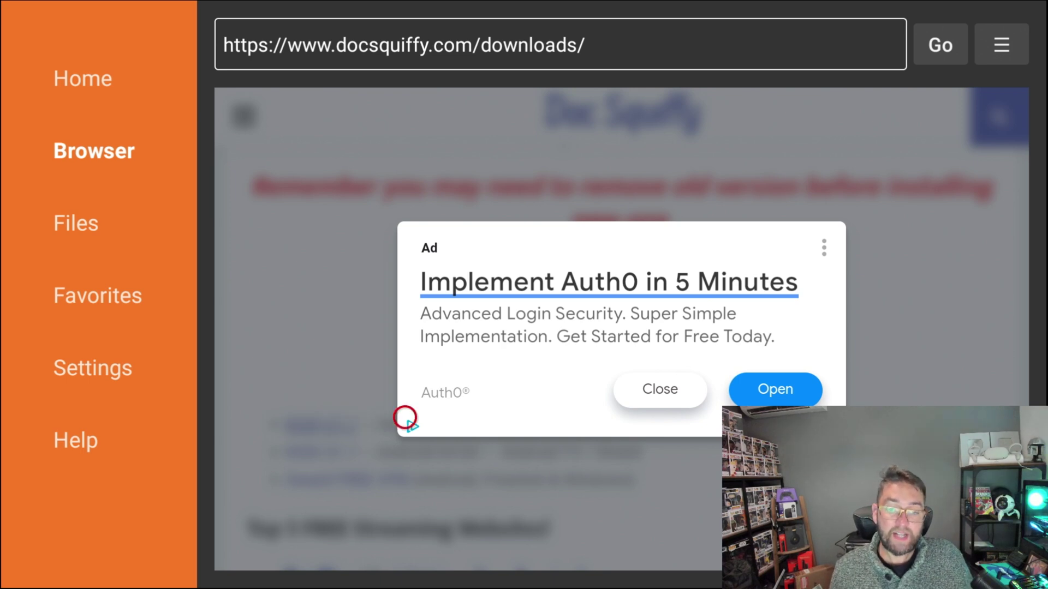
{"action": "left_click", "coordinate": [676, 409]}
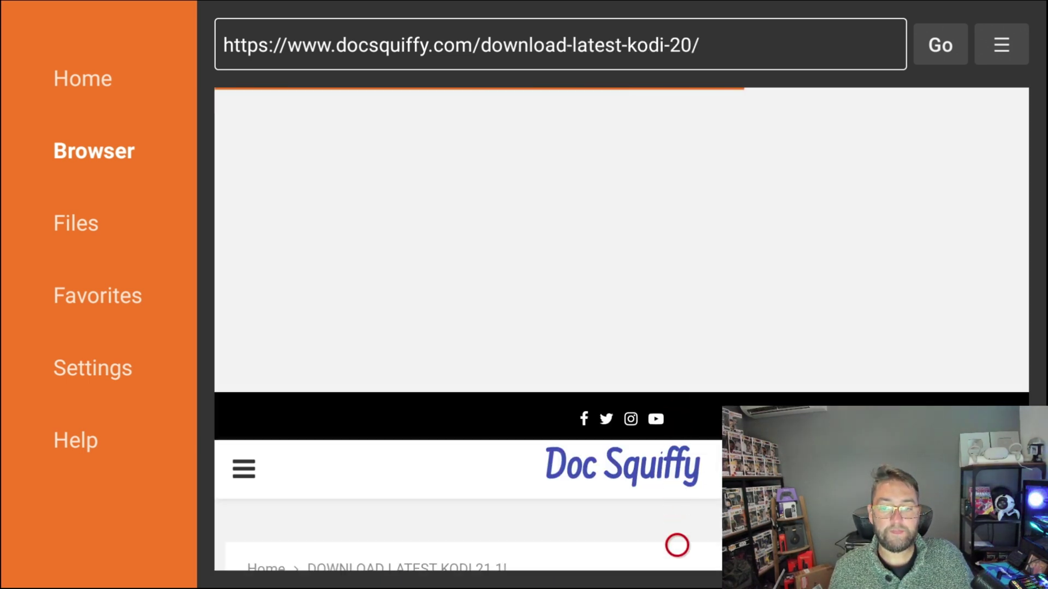
Download the Kodi APK from its download page and install it on the Fire TV Stick.
{"action": "scroll", "coordinate": [677, 548], "scroll_direction": "down", "scroll_amount": 8}
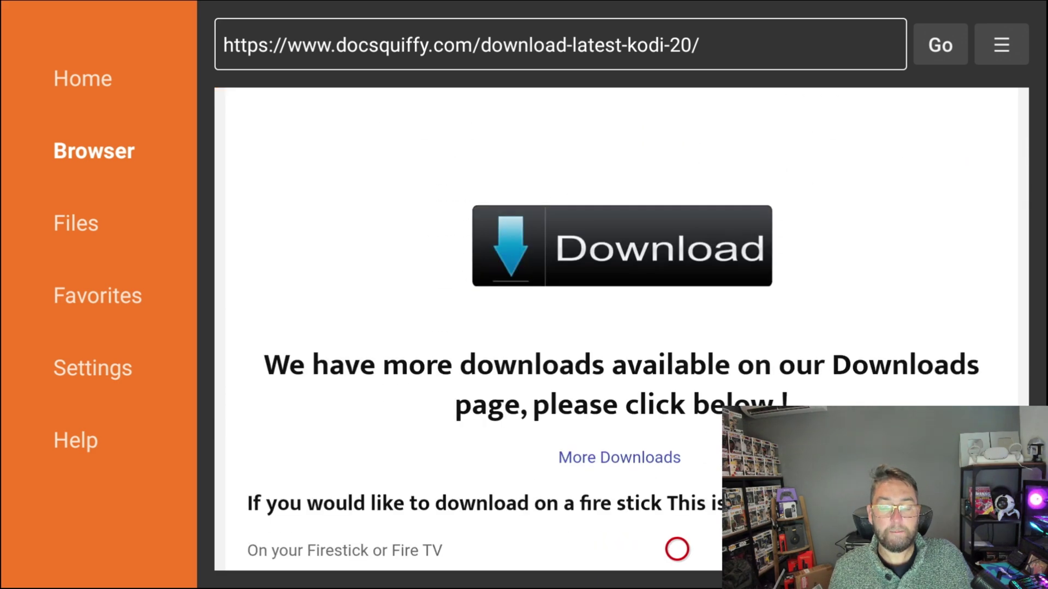
{"action": "left_click", "coordinate": [677, 267]}
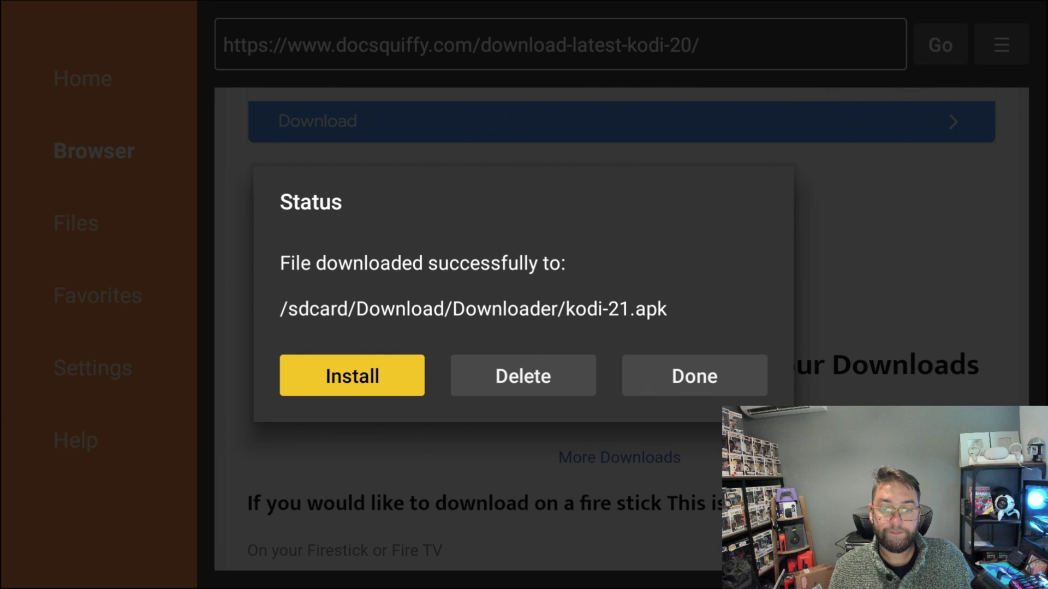
{"action": "key", "text": "Return"}
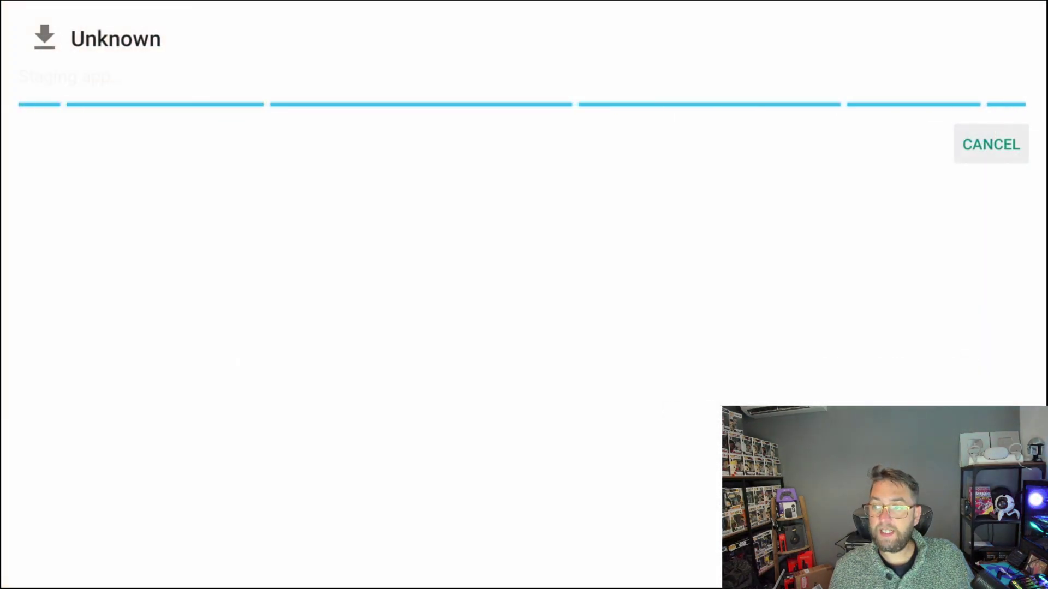
{"action": "key", "text": "Right"}
{"action": "key", "text": "Return"}
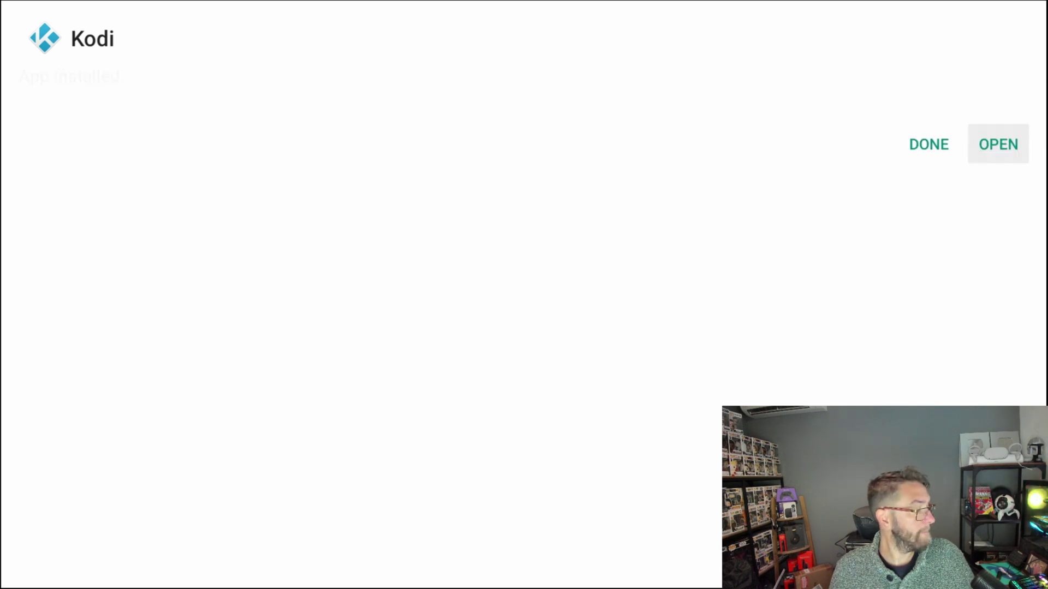
Finish the installer without opening Kodi and delete the downloaded kodi-21.apk file.
{"action": "key", "text": "Left"}
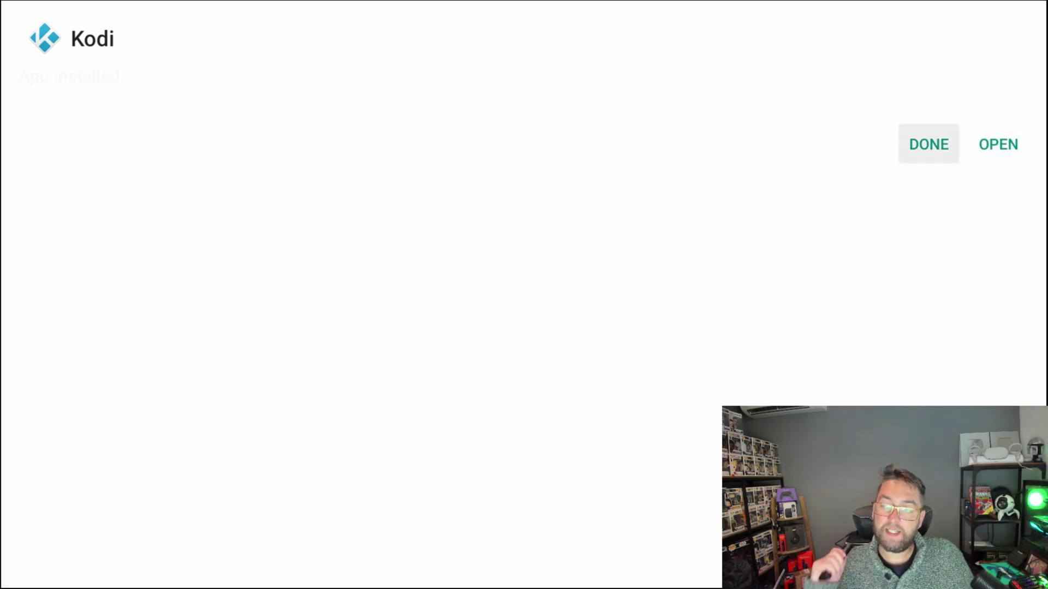
{"action": "key", "text": "Return"}
{"action": "key", "text": "Right"}
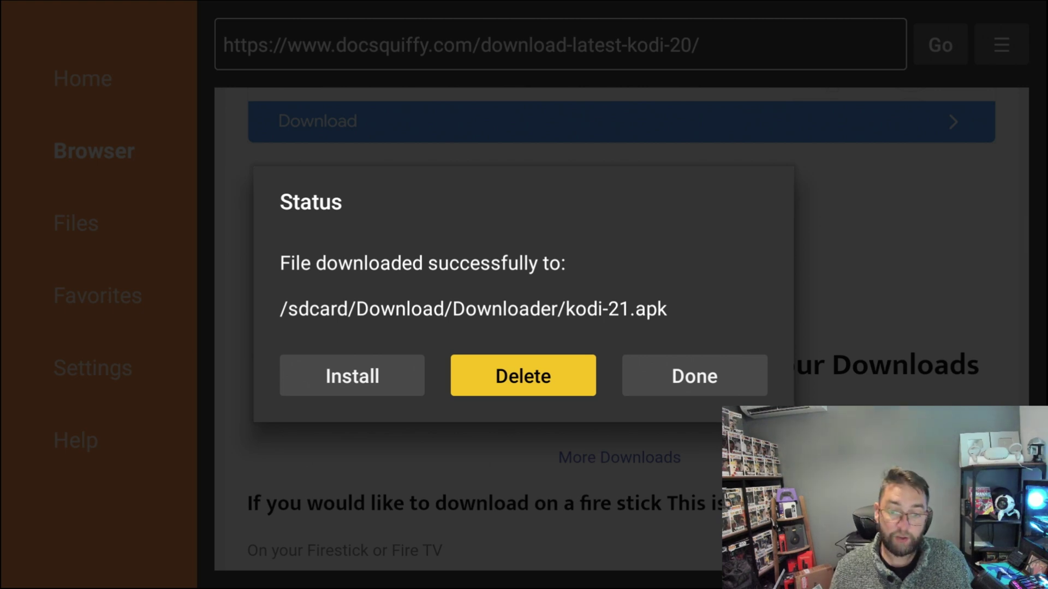
{"action": "key", "text": "Return"}
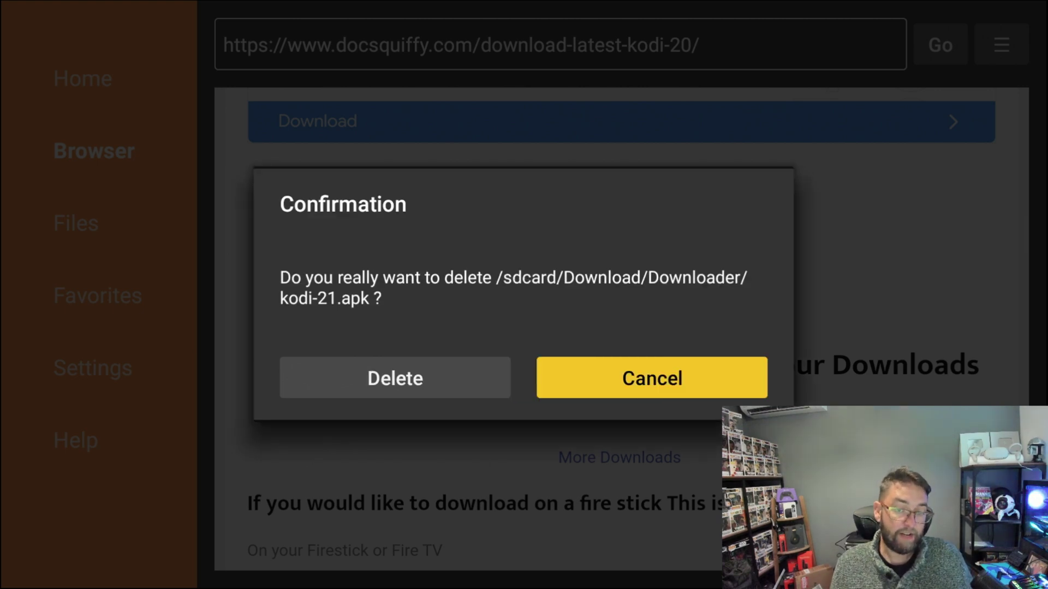
{"action": "key", "text": "Left"}
{"action": "key", "text": "Return"}
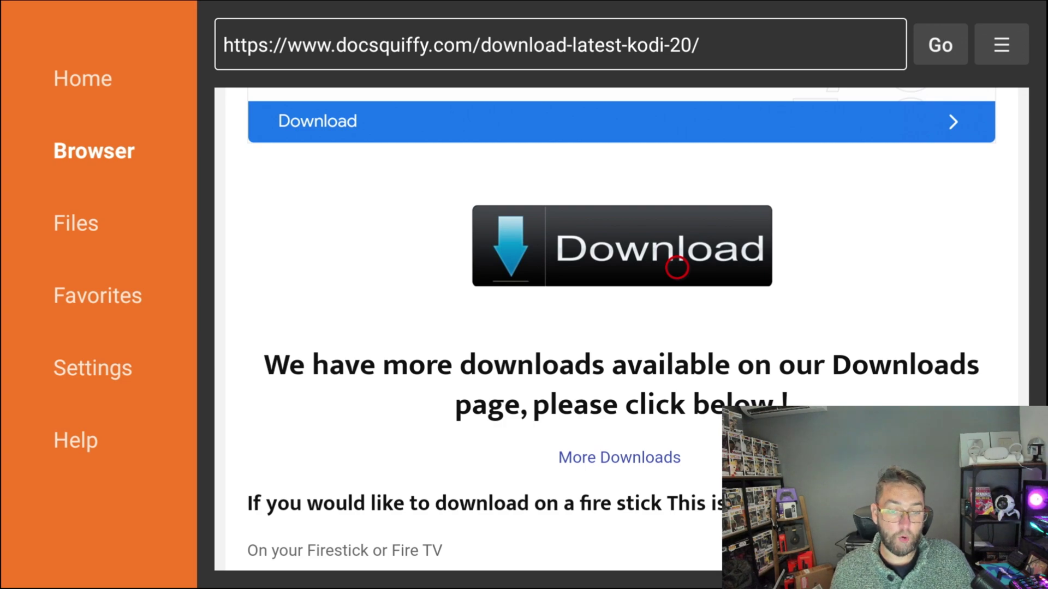
Return to the Fire TV home screen and launch Kodi from Your Apps & Channels.
{"action": "key", "text": "Home"}
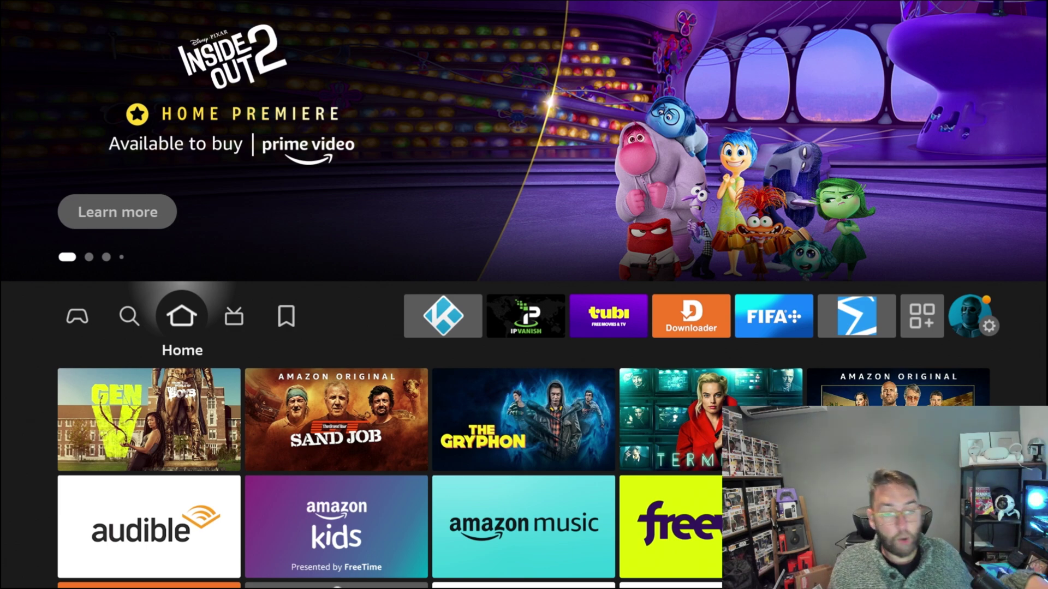
{"action": "key", "text": "Right"}
{"action": "key", "text": "Right"}
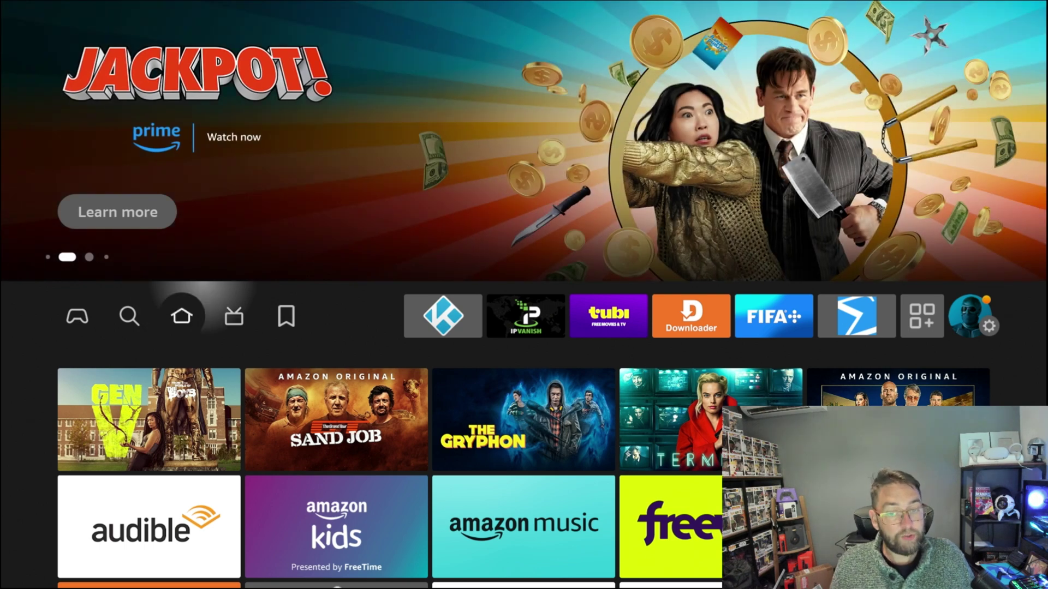
{"action": "key", "text": "Right"}
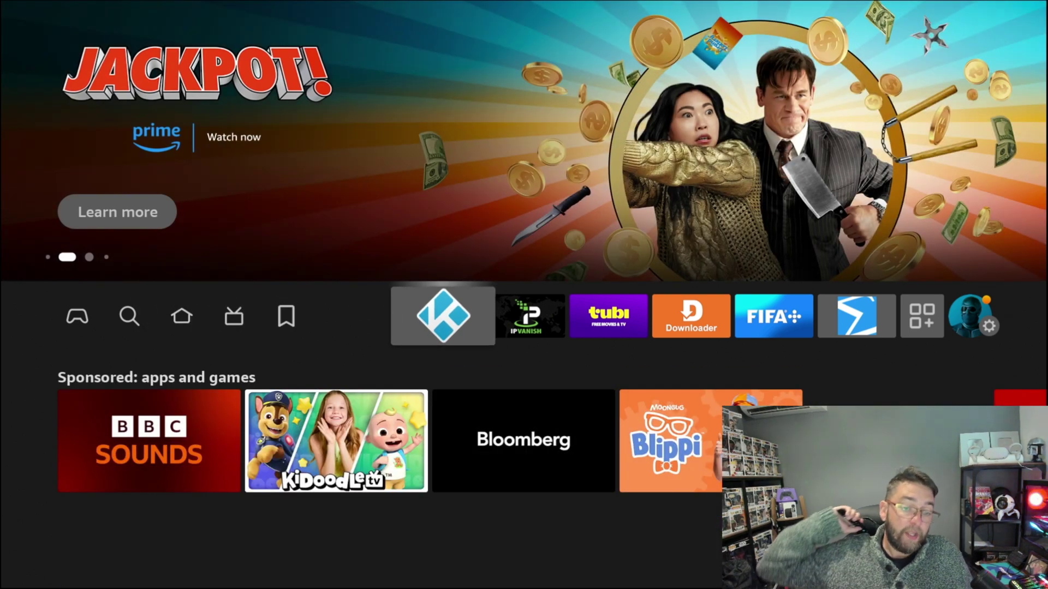
{"action": "key", "text": "Right"}
{"action": "key", "text": "Right"}
{"action": "key", "text": "Right"}
{"action": "key", "text": "Right"}
{"action": "key", "text": "Right"}
{"action": "key", "text": "Right"}
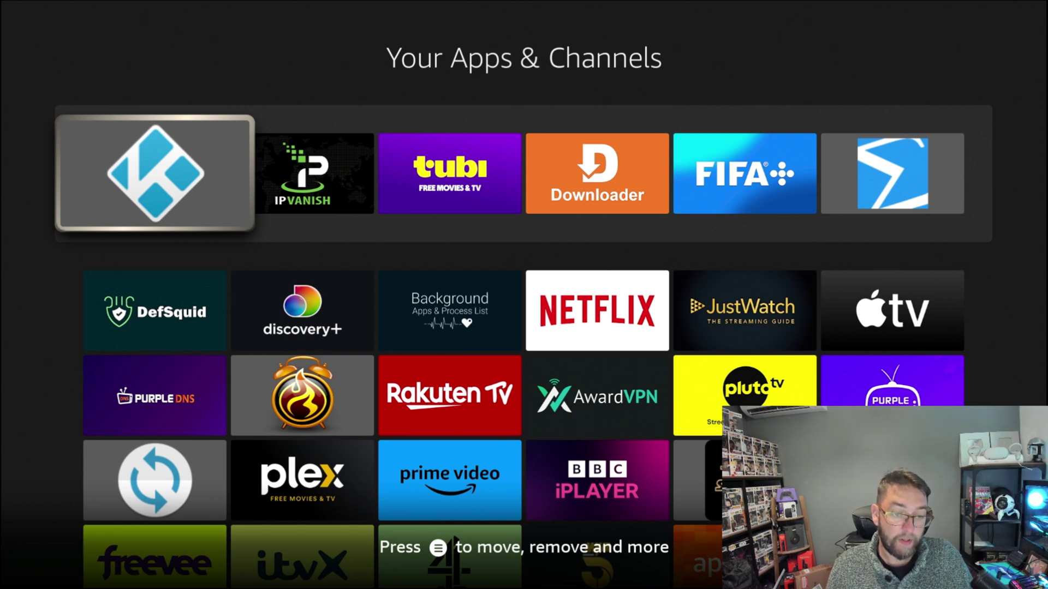
{"action": "key", "text": "Return"}
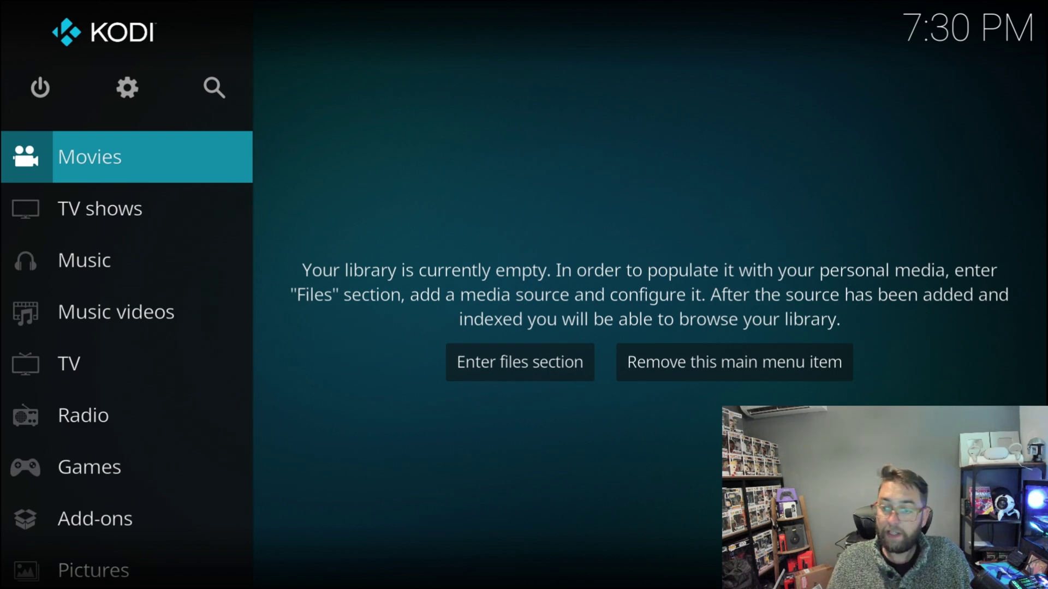
Look through Kodi's main menu sections down to Videos and open the Add-ons section.
{"action": "key", "text": "Down"}
{"action": "key", "text": "Up"}
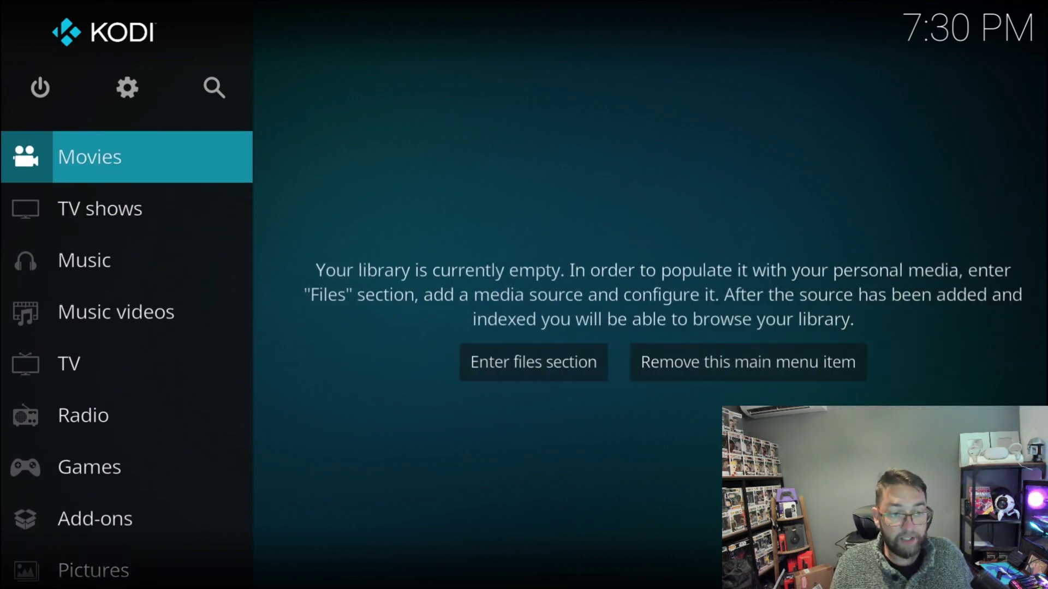
{"action": "key", "text": "Down"}
{"action": "key", "text": "Down"}
{"action": "key", "text": "Down"}
{"action": "key", "text": "Down"}
{"action": "key", "text": "Down"}
{"action": "key", "text": "Down"}
{"action": "key", "text": "Down"}
{"action": "key", "text": "Down"}
{"action": "key", "text": "Down"}
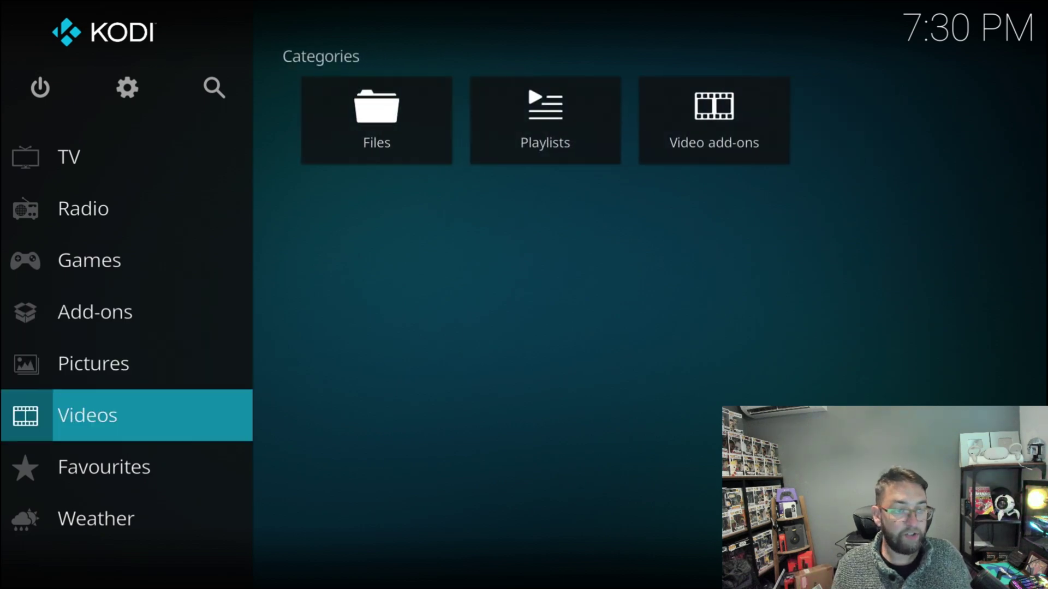
{"action": "key", "text": "Up"}
{"action": "key", "text": "Up"}
{"action": "key", "text": "Return"}
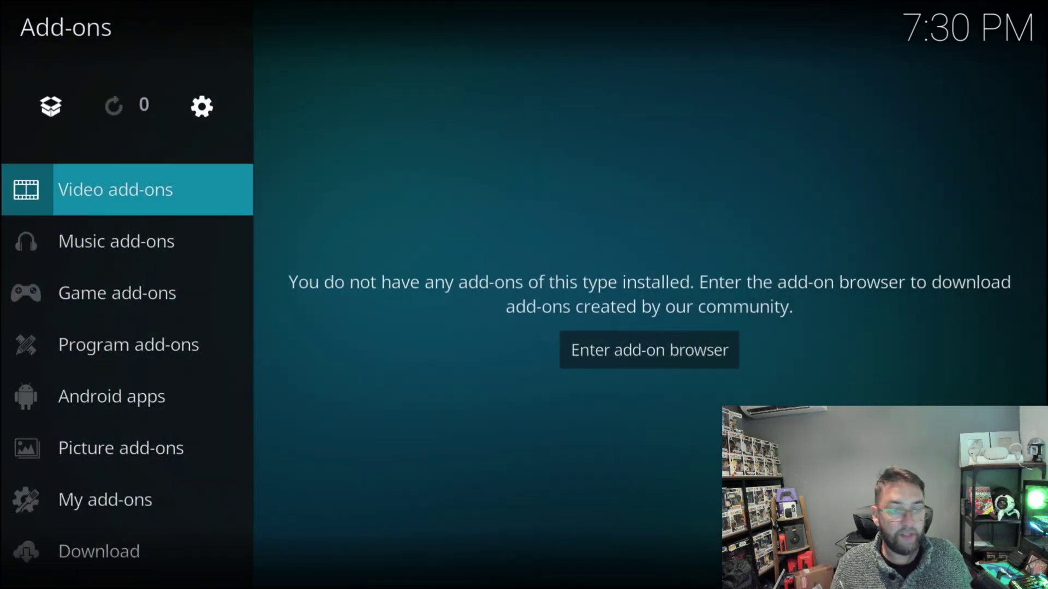
Look through Kodi's add-on categories from Video add-ons down to Picture add-ons and back up.
{"action": "key", "text": "Down"}
{"action": "key", "text": "Down"}
{"action": "key", "text": "Down"}
{"action": "key", "text": "Down"}
{"action": "key", "text": "Down"}
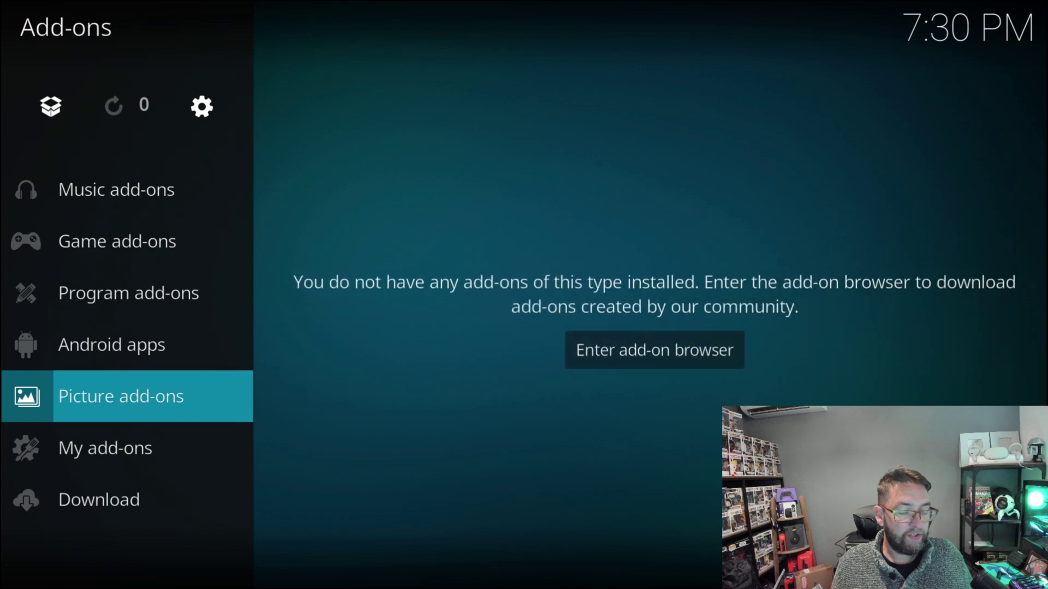
{"action": "key", "text": "Up"}
{"action": "key", "text": "Up"}
{"action": "key", "text": "Up"}
{"action": "key", "text": "Up"}
{"action": "key", "text": "Up"}
{"action": "key", "text": "Up"}
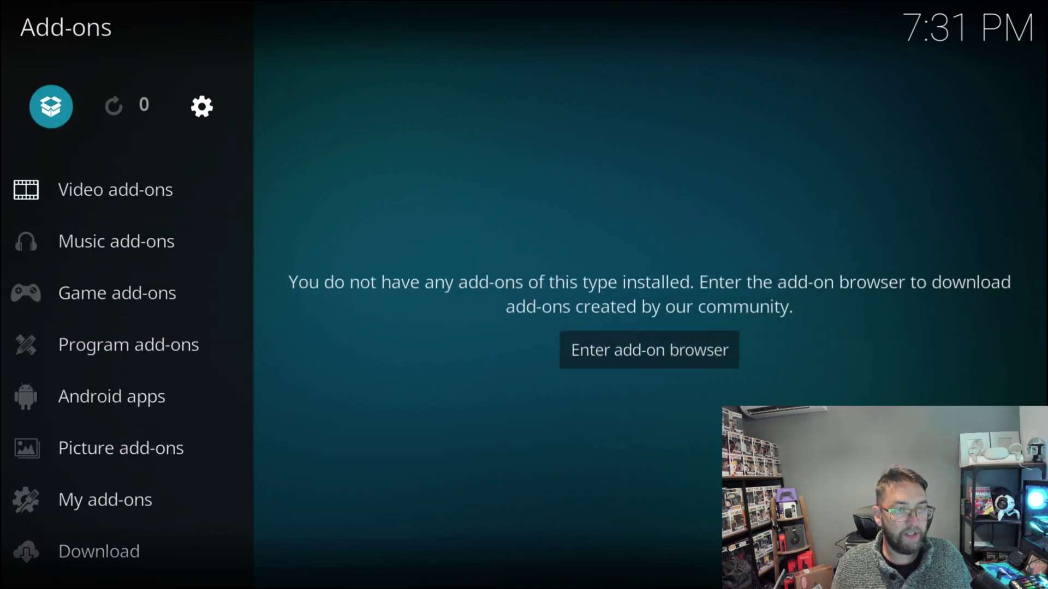
Leave the Add-ons section and open Kodi's Videos section to view its Files, Playlists and Video add-ons entries.
{"action": "key", "text": "Down"}
{"action": "key", "text": "Return"}
{"action": "key", "text": "Return"}
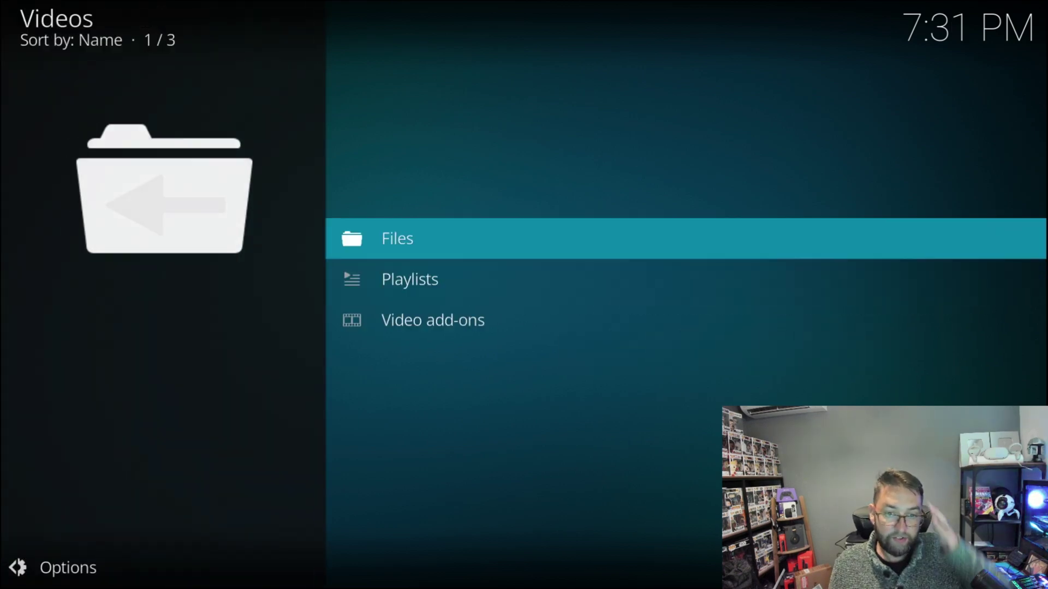
{"action": "key", "text": "Down"}
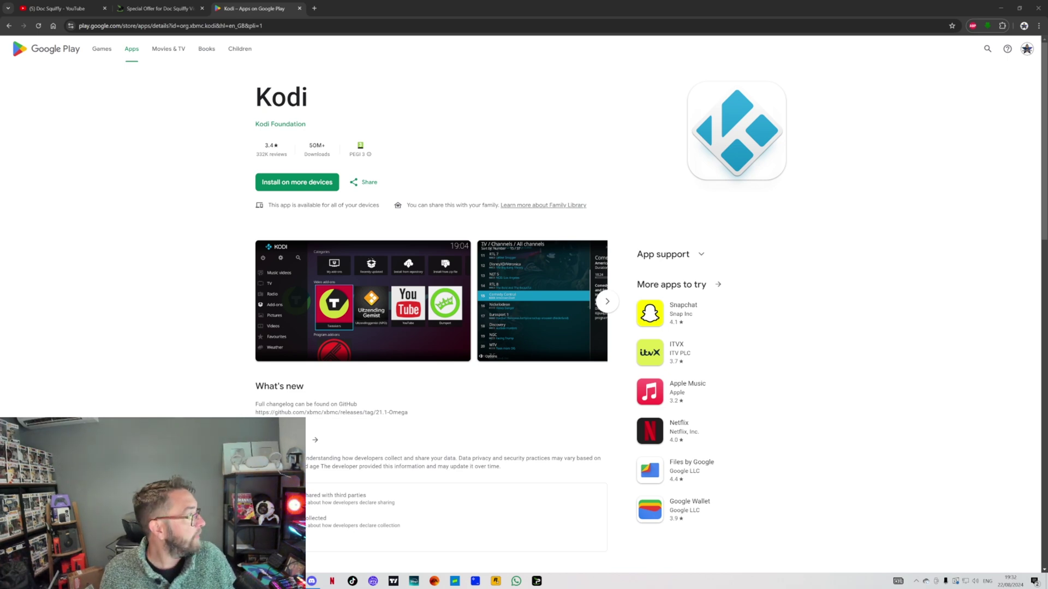
In the desktop web browser, view the IPVanish offer page and browse the video list of the Doc Squiffy YouTube channel.
{"action": "left_click", "coordinate": [184, 6]}
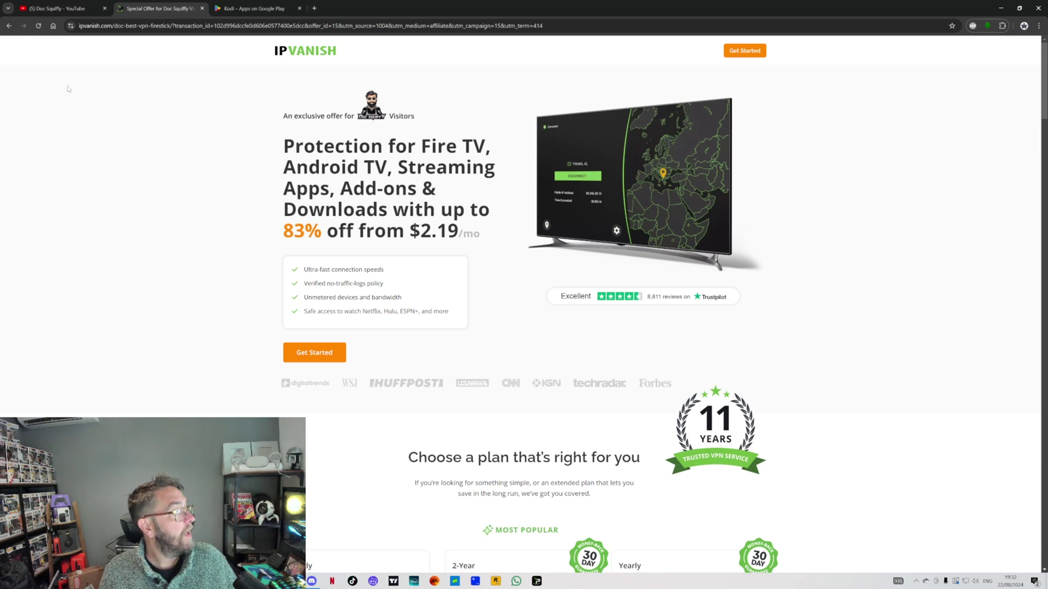
{"action": "left_click", "coordinate": [57, 8]}
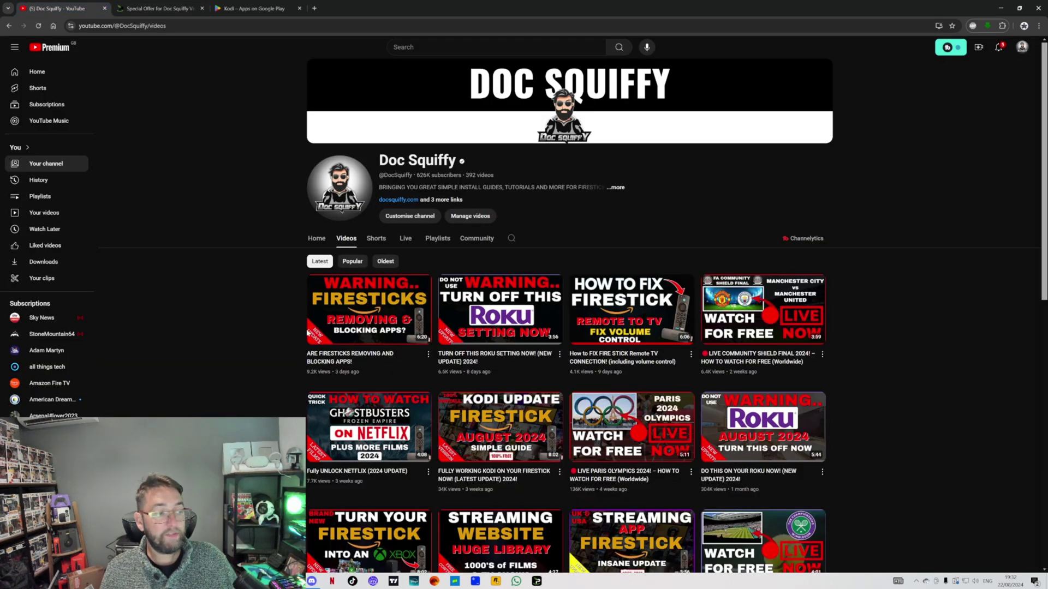
{"action": "scroll", "coordinate": [386, 395], "scroll_direction": "down", "scroll_amount": 2}
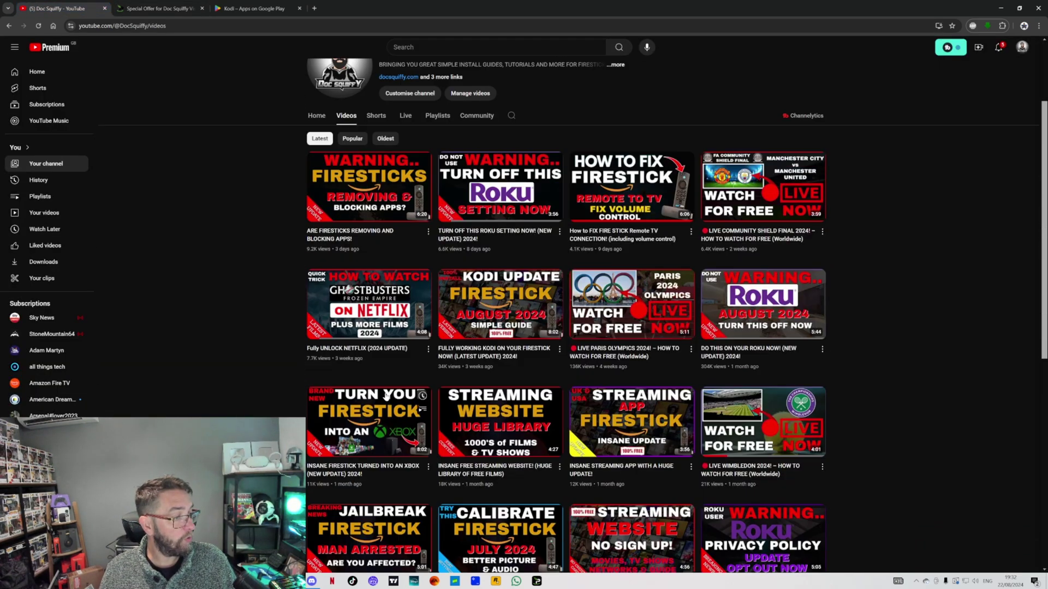
{"action": "scroll", "coordinate": [386, 395], "scroll_direction": "down", "scroll_amount": 4}
{"action": "scroll", "coordinate": [387, 407], "scroll_direction": "up", "scroll_amount": 5}
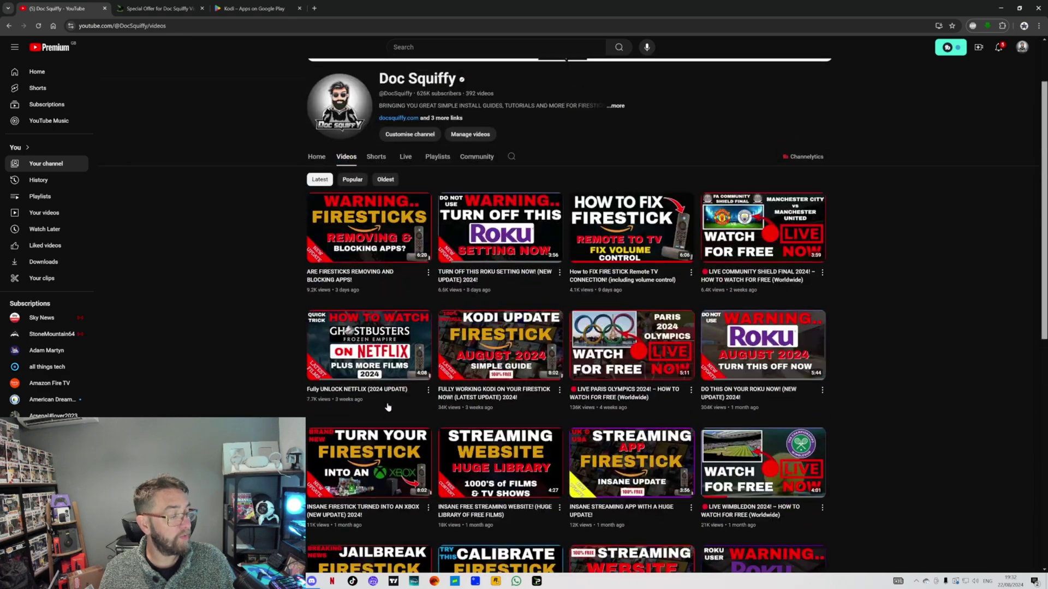
{"action": "scroll", "coordinate": [388, 407], "scroll_direction": "up", "scroll_amount": 2}
{"action": "scroll", "coordinate": [662, 269], "scroll_direction": "down", "scroll_amount": 2}
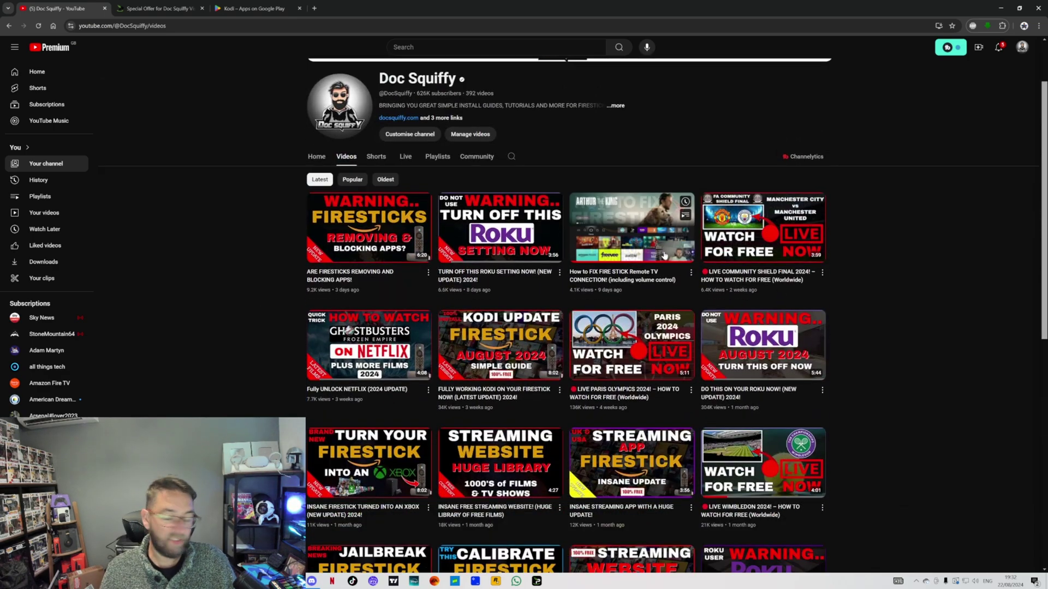
{"action": "scroll", "coordinate": [664, 255], "scroll_direction": "down", "scroll_amount": 2}
{"action": "scroll", "coordinate": [347, 308], "scroll_direction": "down", "scroll_amount": 2}
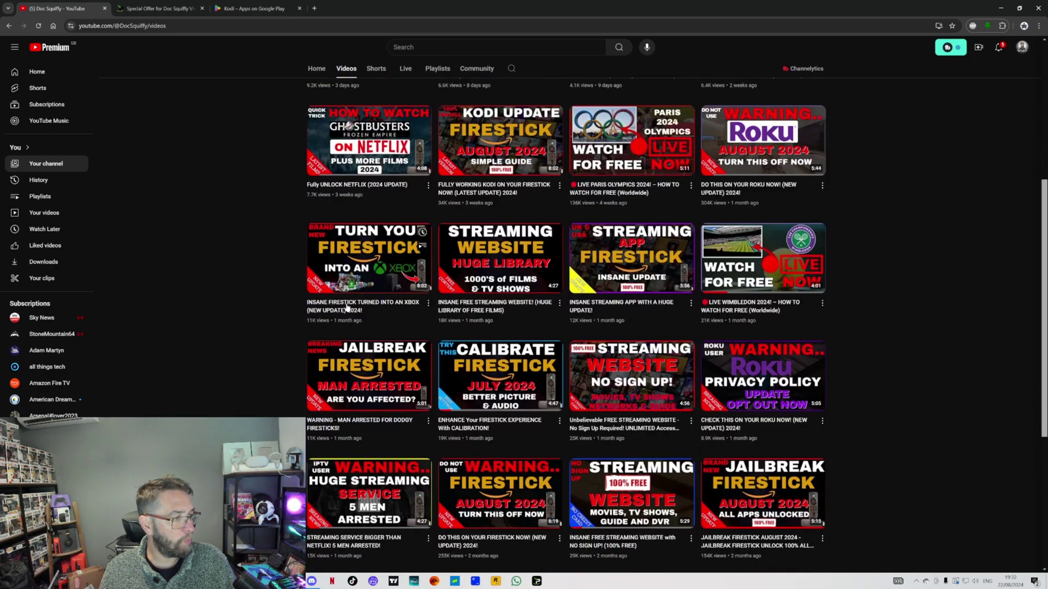
{"action": "scroll", "coordinate": [347, 307], "scroll_direction": "down", "scroll_amount": 9}
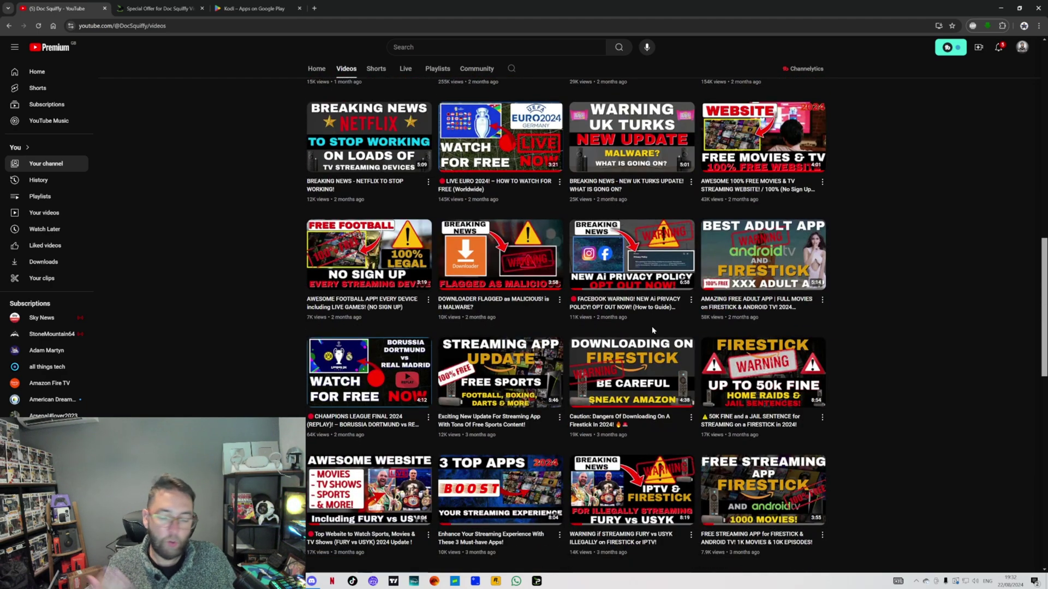
{"action": "scroll", "coordinate": [652, 330], "scroll_direction": "down", "scroll_amount": 8}
{"action": "scroll", "coordinate": [647, 349], "scroll_direction": "up", "scroll_amount": 20}
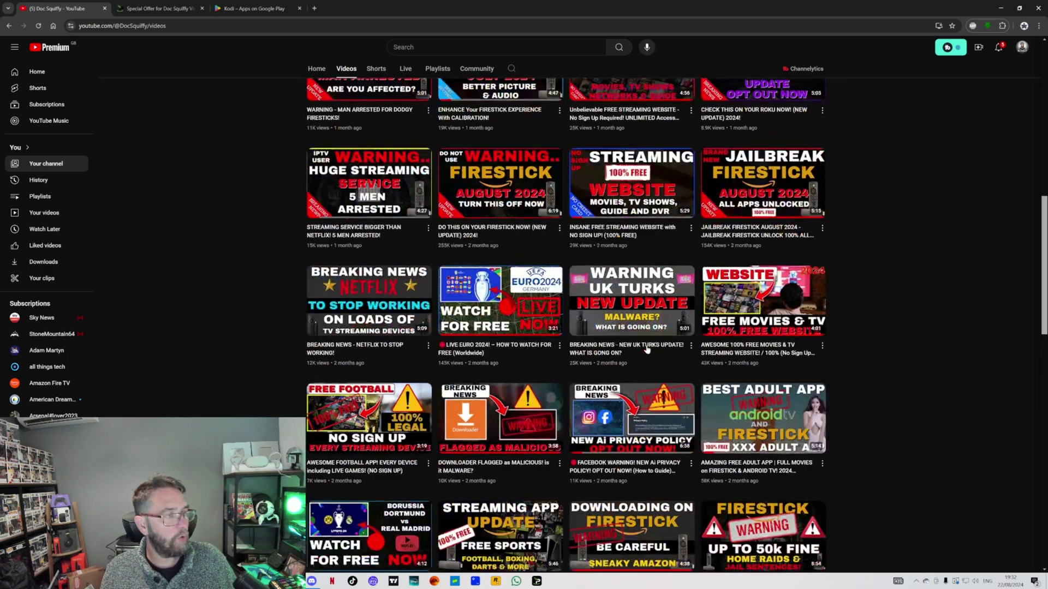